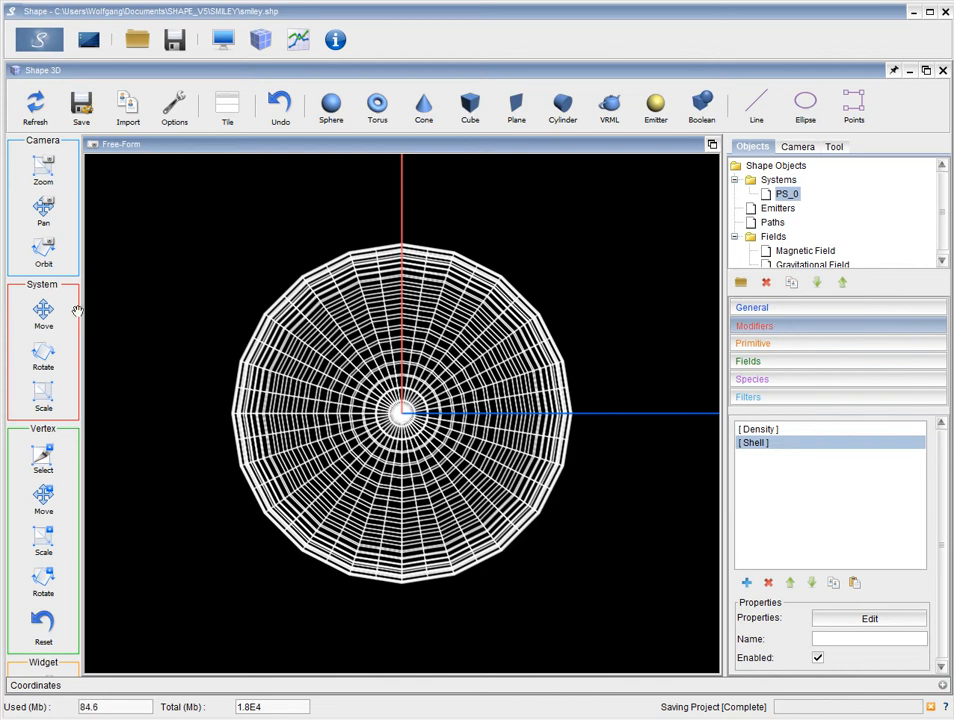
- Add a Texture modifier to the modifier stack of the PS_0 sphere
{"action": "left_click", "coordinate": [43, 250]}
{"action": "left_click_drag", "start_coordinate": [445, 501], "coordinate": [443, 420]}
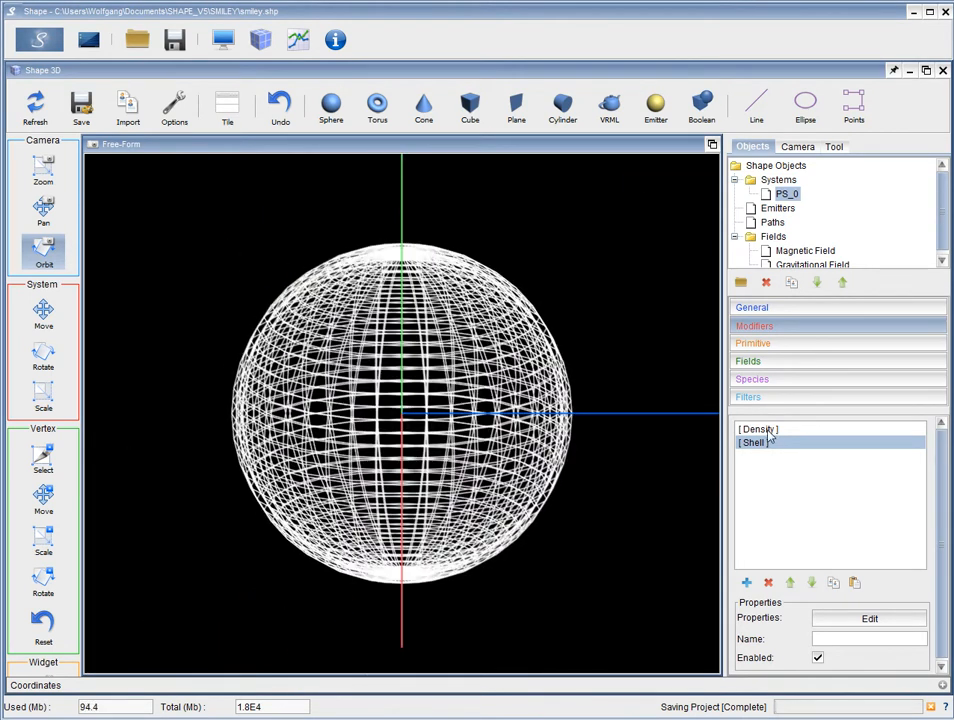
{"action": "left_click", "coordinate": [767, 429]}
{"action": "left_click", "coordinate": [765, 443]}
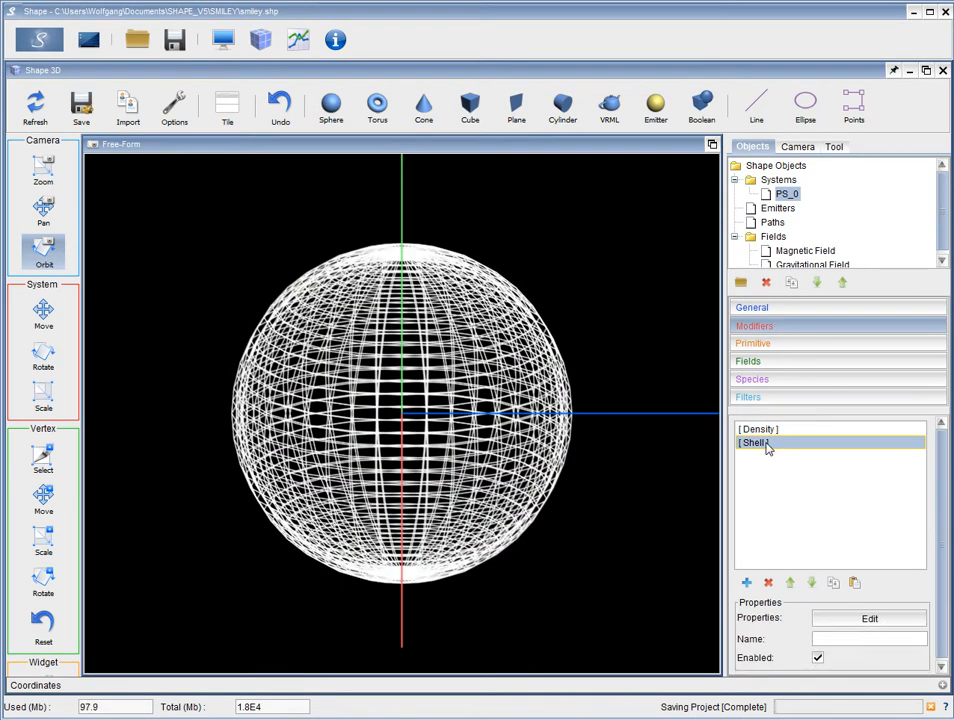
{"action": "left_click_drag", "start_coordinate": [430, 441], "coordinate": [446, 464]}
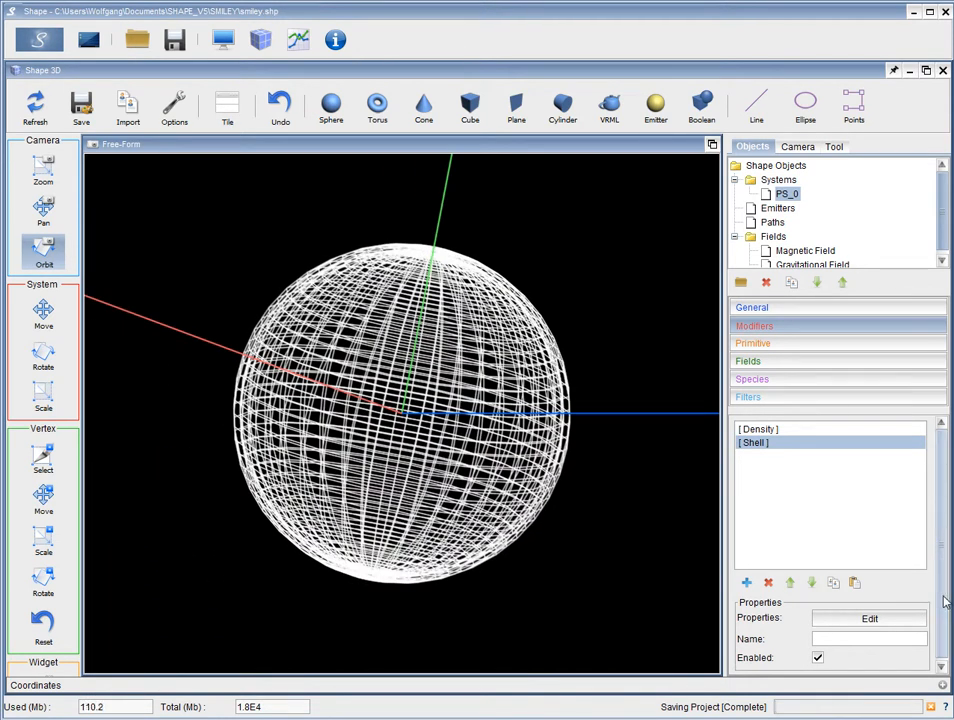
{"action": "left_click", "coordinate": [747, 583]}
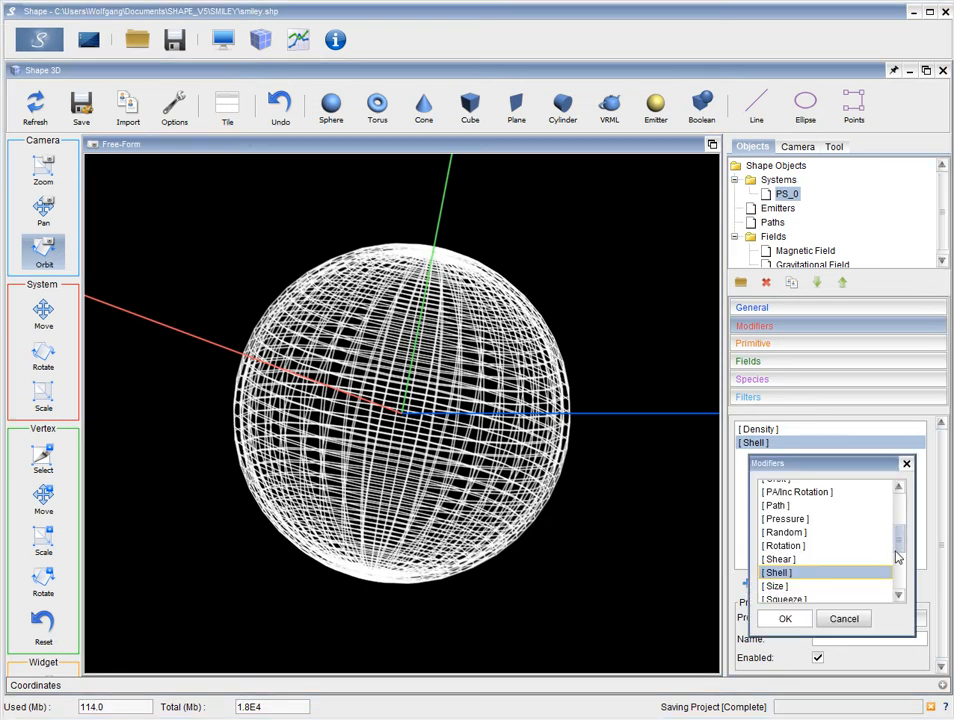
{"action": "scroll", "coordinate": [899, 549], "scroll_direction": "up", "scroll_amount": 4}
{"action": "scroll", "coordinate": [899, 555], "scroll_direction": "down", "scroll_amount": 6}
{"action": "scroll", "coordinate": [899, 561], "scroll_direction": "down", "scroll_amount": 5}
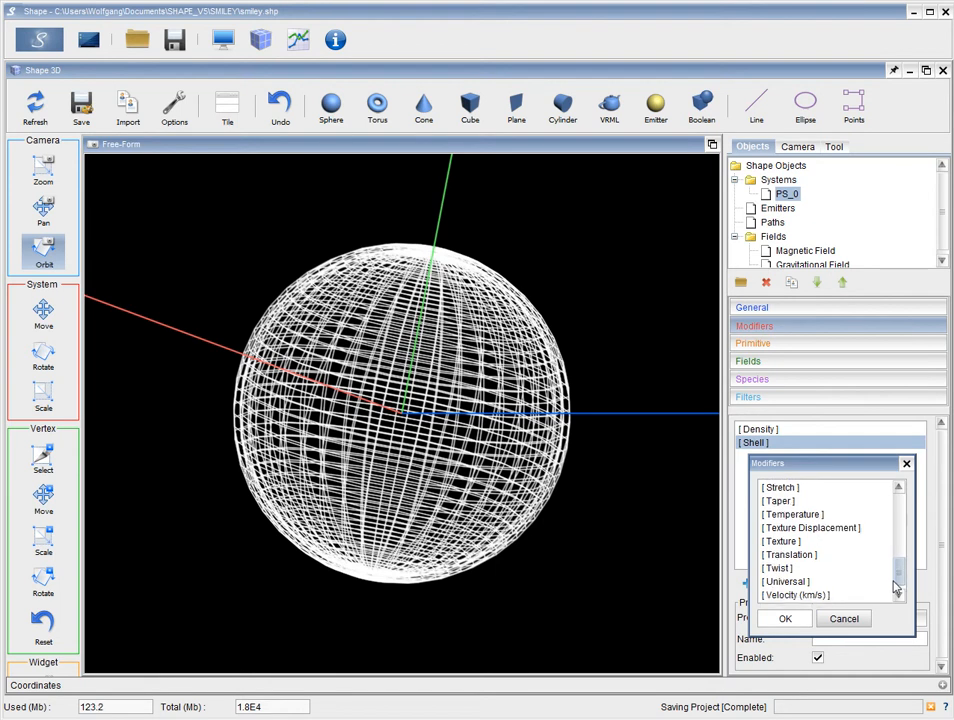
{"action": "left_click", "coordinate": [786, 543]}
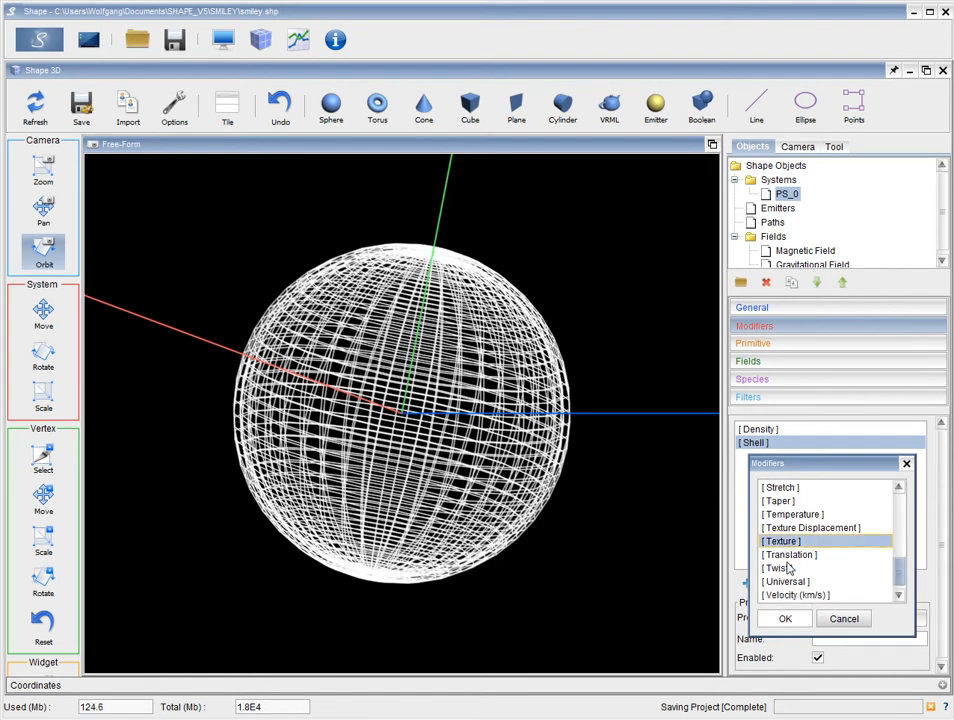
{"action": "left_click", "coordinate": [785, 620]}
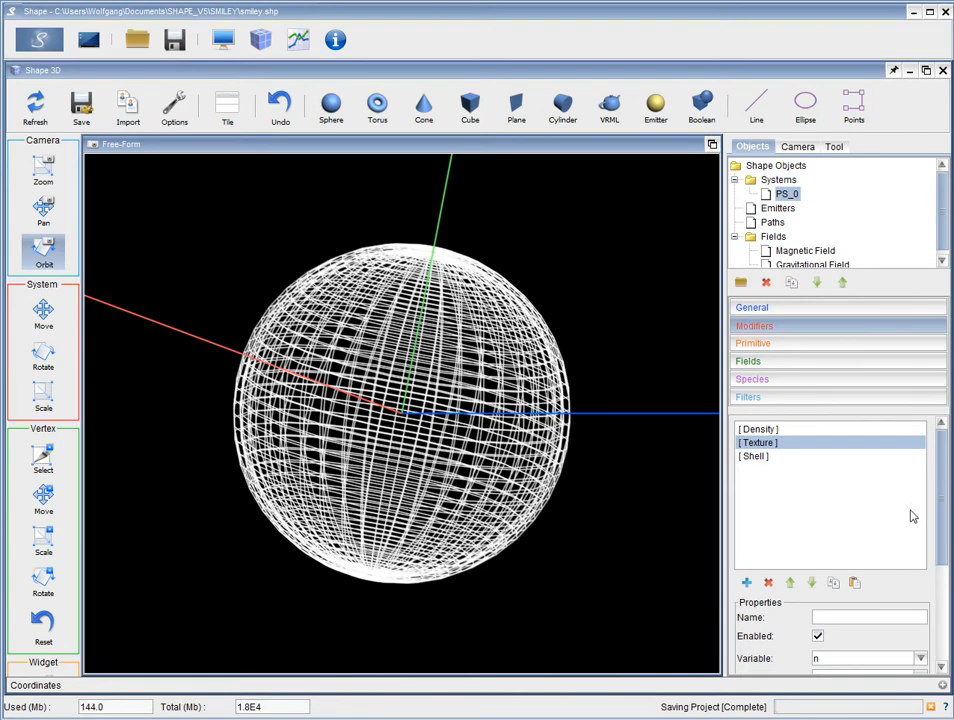
- Set the Texture modifier's variable to n
{"action": "left_click_drag", "start_coordinate": [943, 511], "coordinate": [930, 625]}
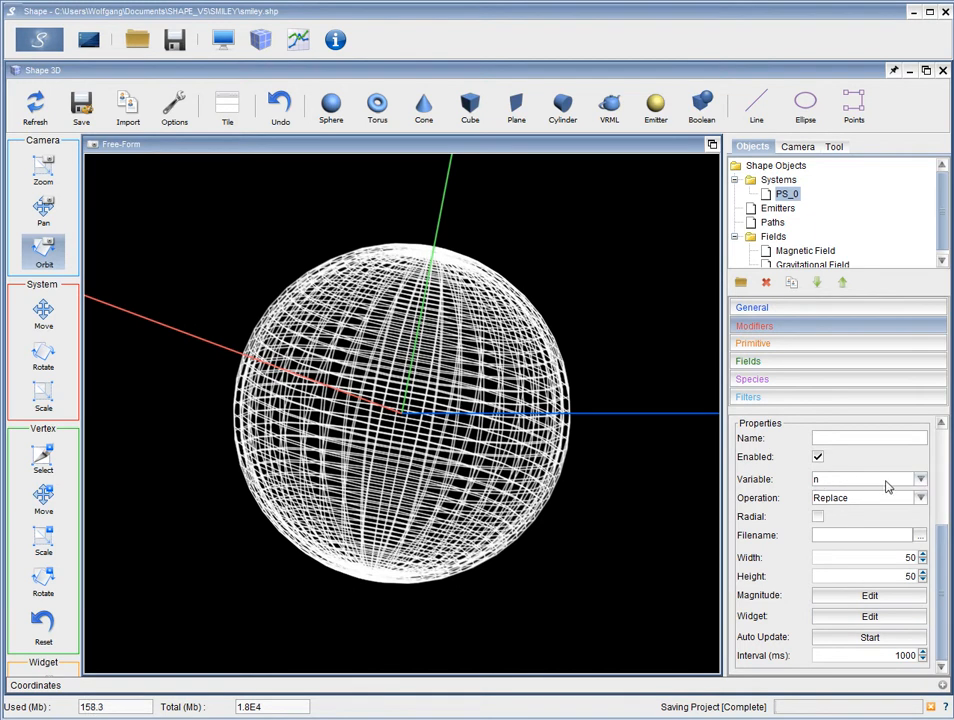
{"action": "left_click", "coordinate": [921, 480]}
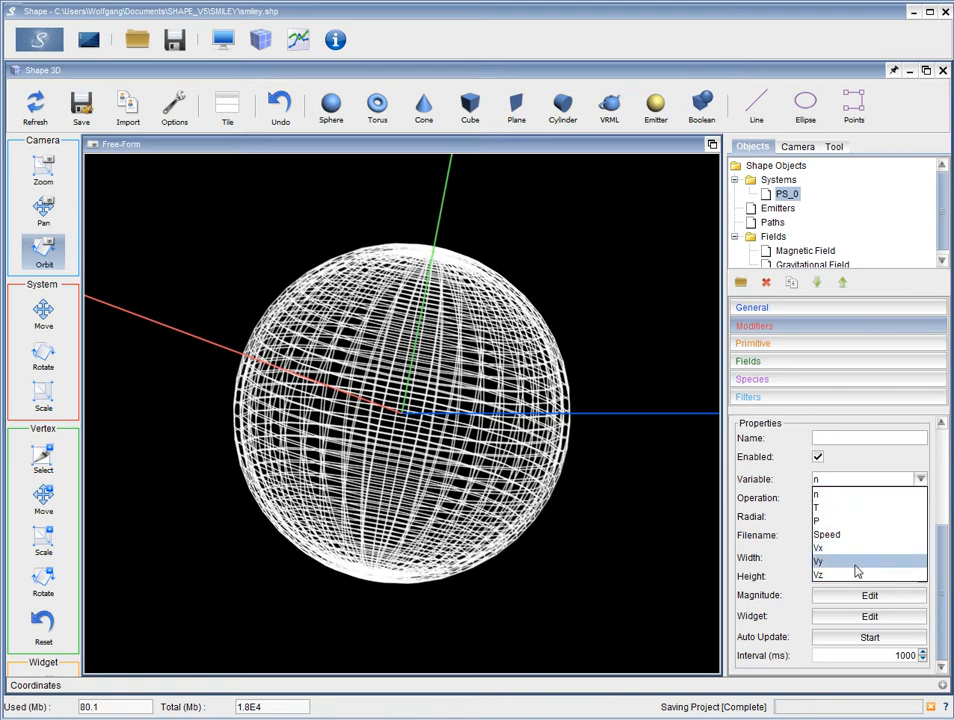
{"action": "left_click", "coordinate": [862, 495]}
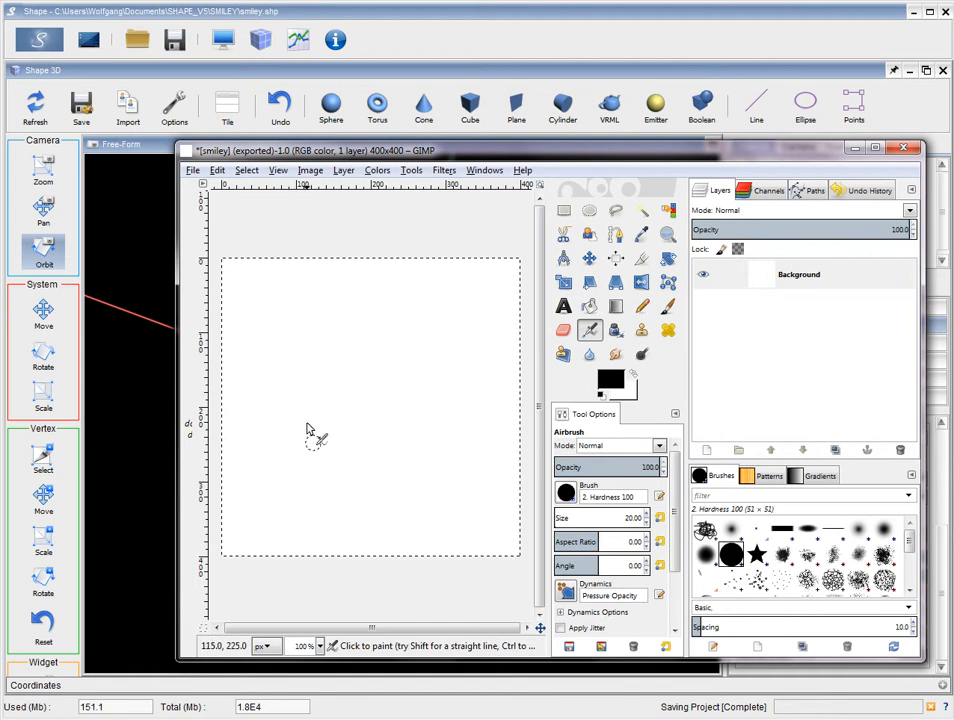
- In GIMP, airbrush a black smiley with two round eyes, a short curved nose and a double-lined smiling mouth on the blank canvas
{"action": "mouse_move", "coordinate": [287, 415]}
{"action": "left_mouse_down"}
{"action": "mouse_move", "coordinate": [329, 465]}
{"action": "mouse_move", "coordinate": [362, 466]}
{"action": "mouse_move", "coordinate": [425, 464]}
{"action": "mouse_move", "coordinate": [477, 410]}
{"action": "left_mouse_up"}
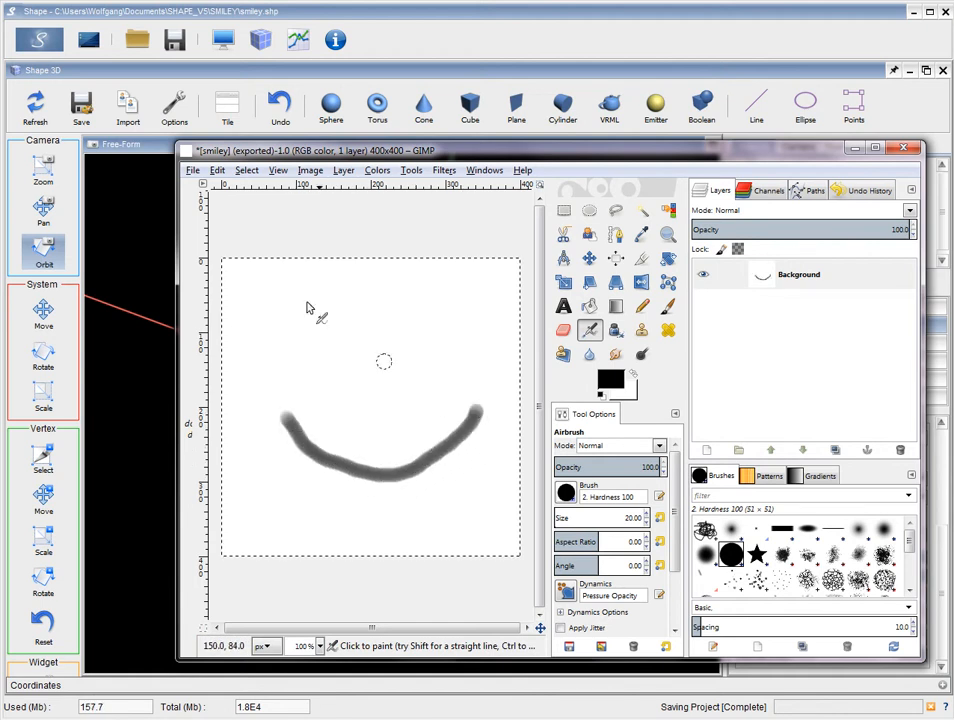
{"action": "mouse_move", "coordinate": [324, 331]}
{"action": "left_mouse_down"}
{"action": "mouse_move", "coordinate": [338, 353]}
{"action": "mouse_move", "coordinate": [345, 336]}
{"action": "left_mouse_up"}
{"action": "mouse_move", "coordinate": [411, 334]}
{"action": "left_mouse_down"}
{"action": "mouse_move", "coordinate": [407, 362]}
{"action": "mouse_move", "coordinate": [405, 342]}
{"action": "left_mouse_up"}
{"action": "mouse_move", "coordinate": [287, 427]}
{"action": "left_mouse_down"}
{"action": "mouse_move", "coordinate": [341, 494]}
{"action": "mouse_move", "coordinate": [432, 481]}
{"action": "mouse_move", "coordinate": [476, 418]}
{"action": "left_mouse_up"}
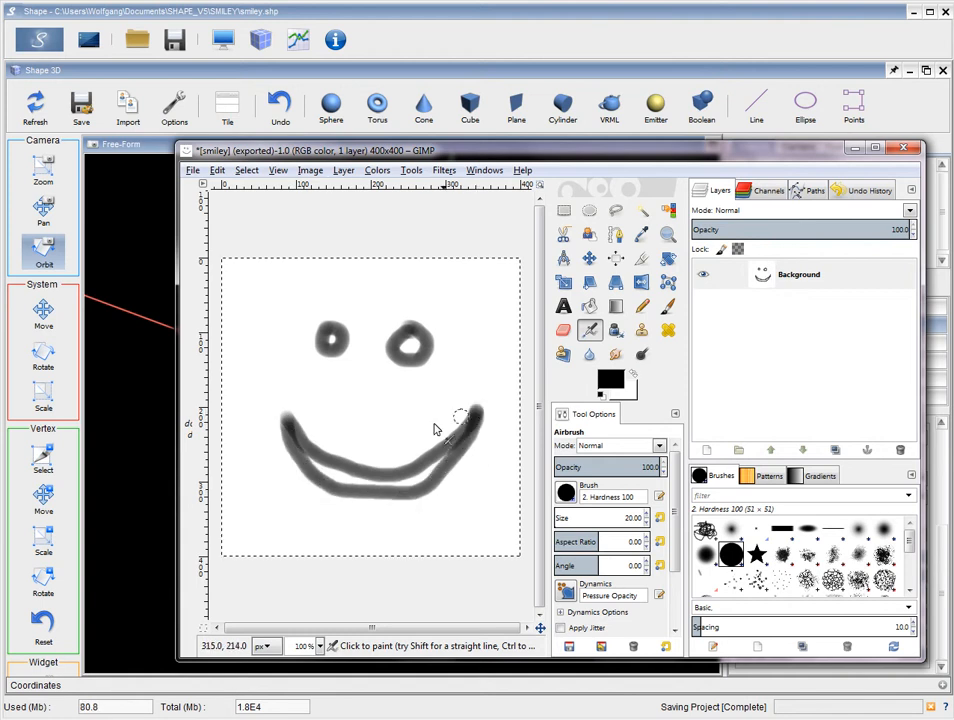
{"action": "mouse_move", "coordinate": [346, 407]}
{"action": "left_mouse_down"}
{"action": "mouse_move", "coordinate": [384, 424]}
{"action": "mouse_move", "coordinate": [411, 415]}
{"action": "left_mouse_up"}
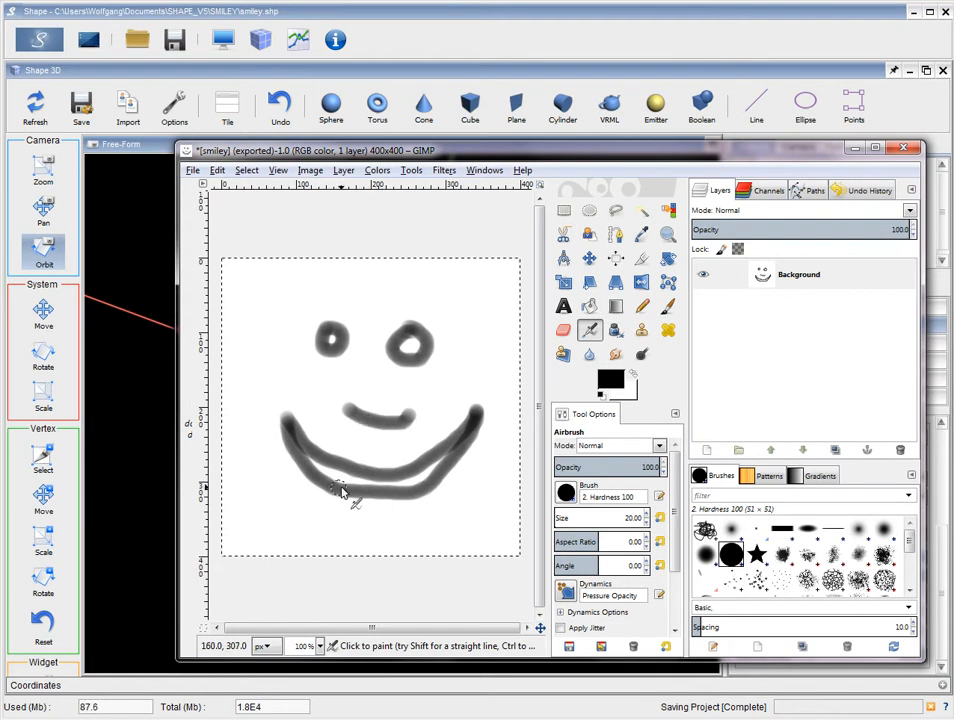
- Export the drawing as smiley.png in the SMILEY folder, replacing the existing file and keeping the default PNG options
{"action": "left_click", "coordinate": [194, 171]}
{"action": "left_click", "coordinate": [220, 371]}
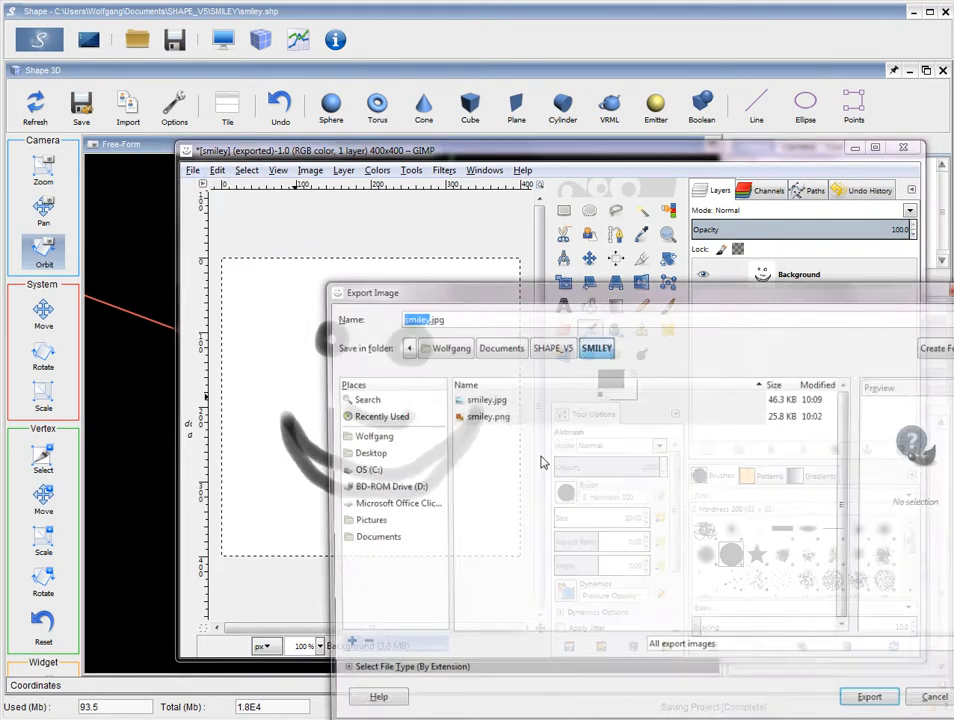
{"action": "left_click", "coordinate": [481, 416]}
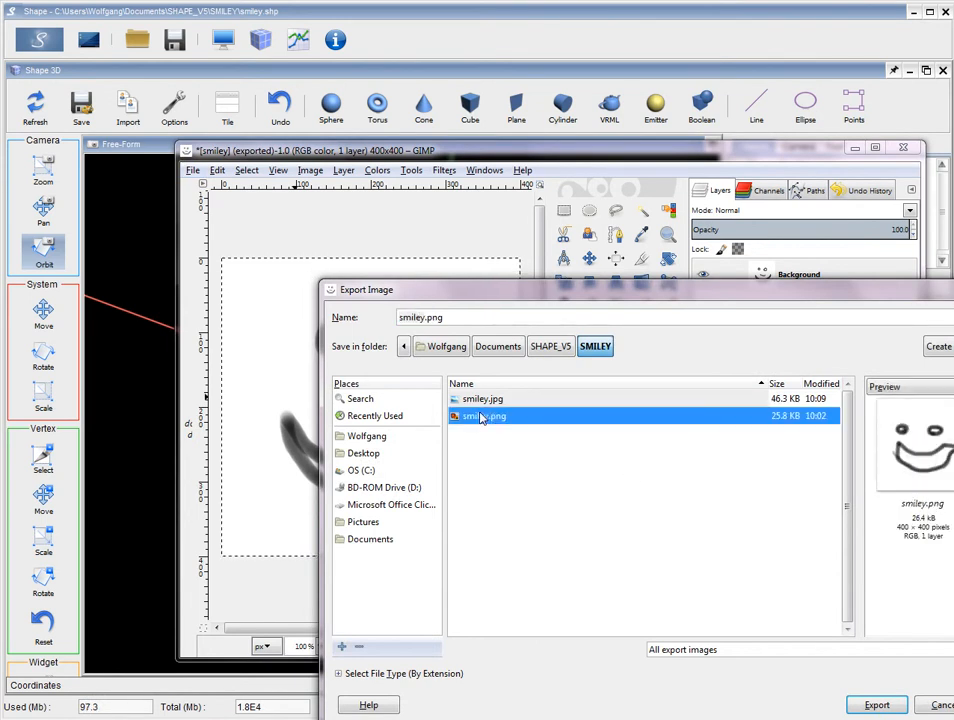
{"action": "left_click", "coordinate": [862, 706]}
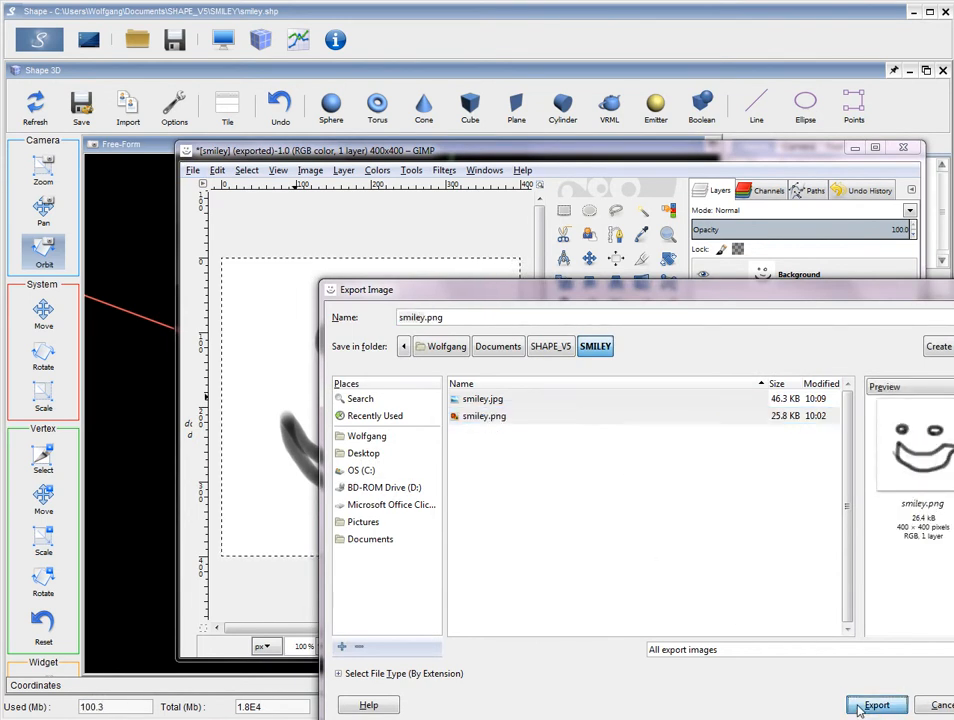
{"action": "left_click", "coordinate": [668, 574]}
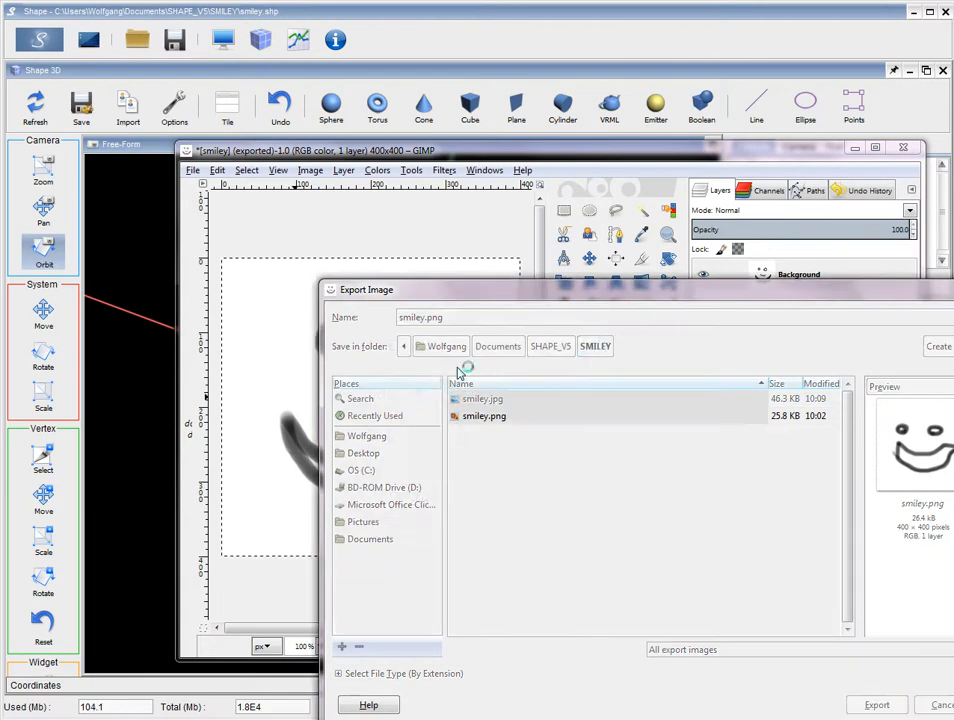
{"action": "left_click", "coordinate": [424, 507]}
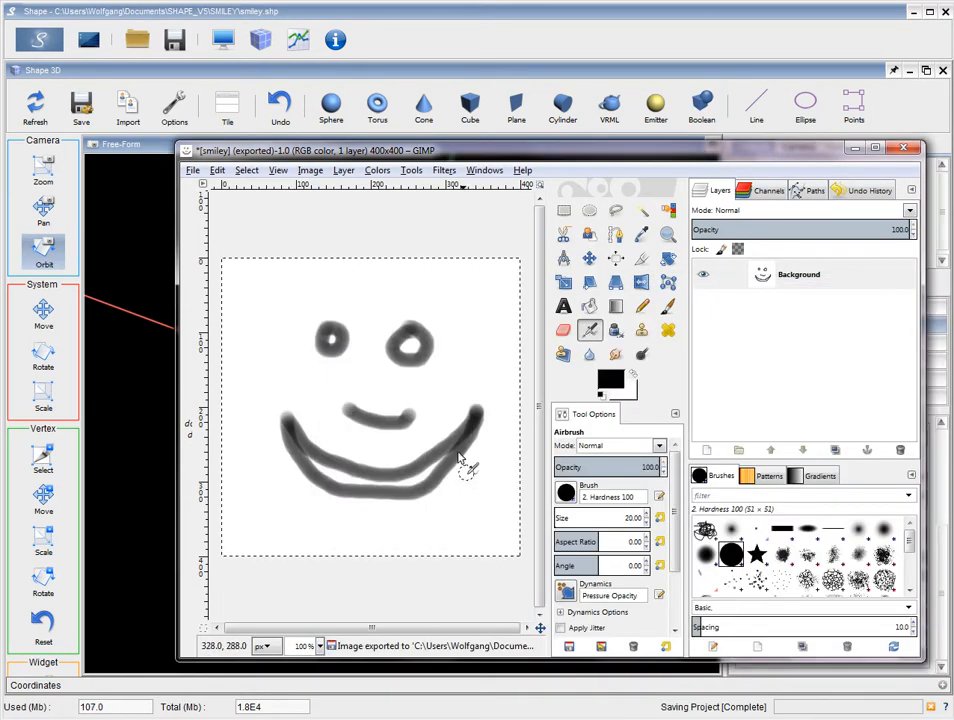
- Switch back to Shape and load smiley.png as the Texture modifier's image file
{"action": "left_click", "coordinate": [397, 60]}
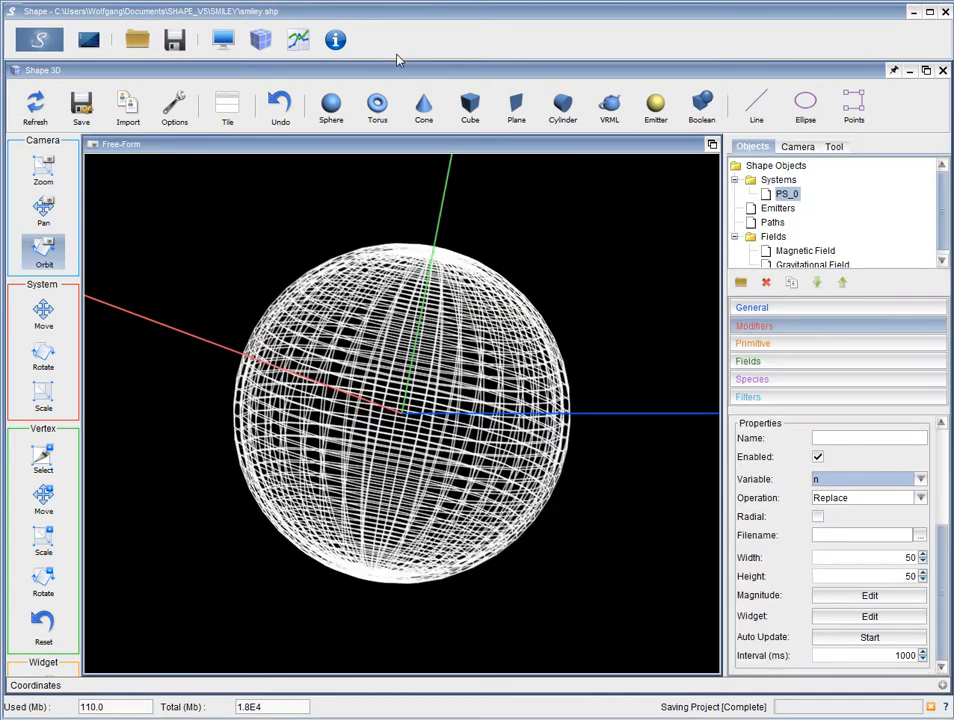
{"action": "left_click", "coordinate": [920, 536]}
{"action": "left_click", "coordinate": [310, 319]}
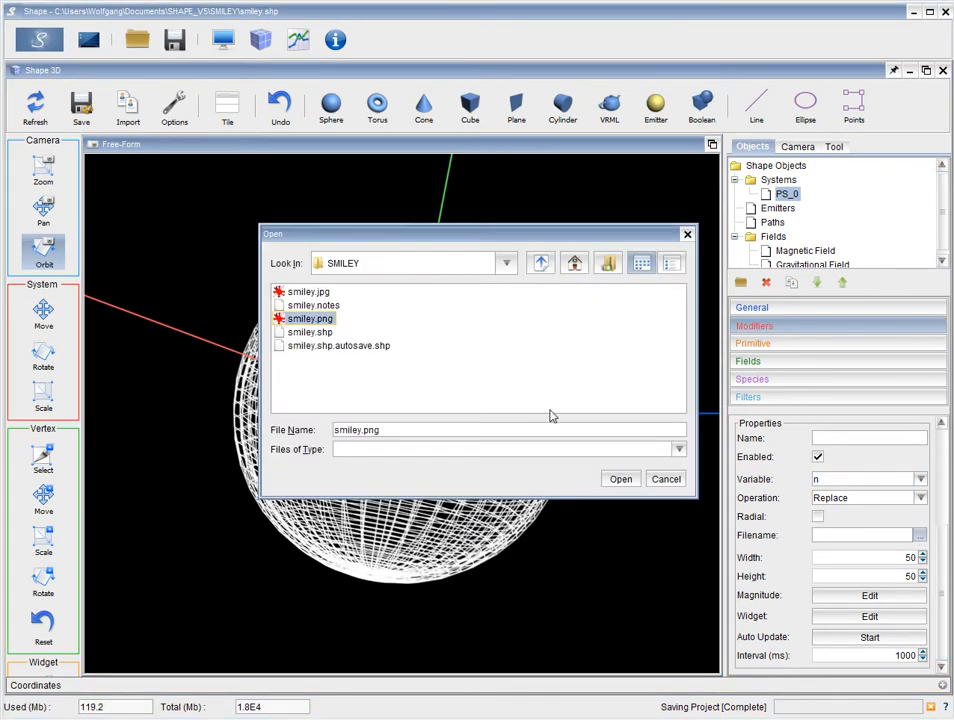
{"action": "left_click", "coordinate": [621, 479]}
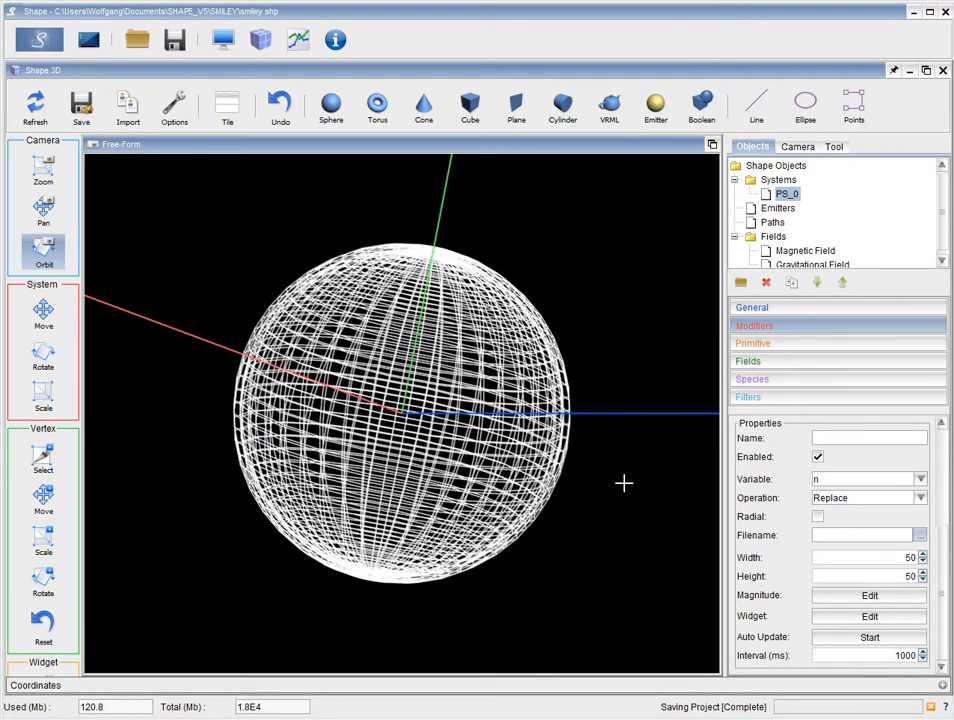
- Turn on the texture widget's display in the 3D view and set the texture's width and height to 100
{"action": "left_click", "coordinate": [836, 620]}
{"action": "left_click_drag", "start_coordinate": [894, 530], "coordinate": [747, 160]}
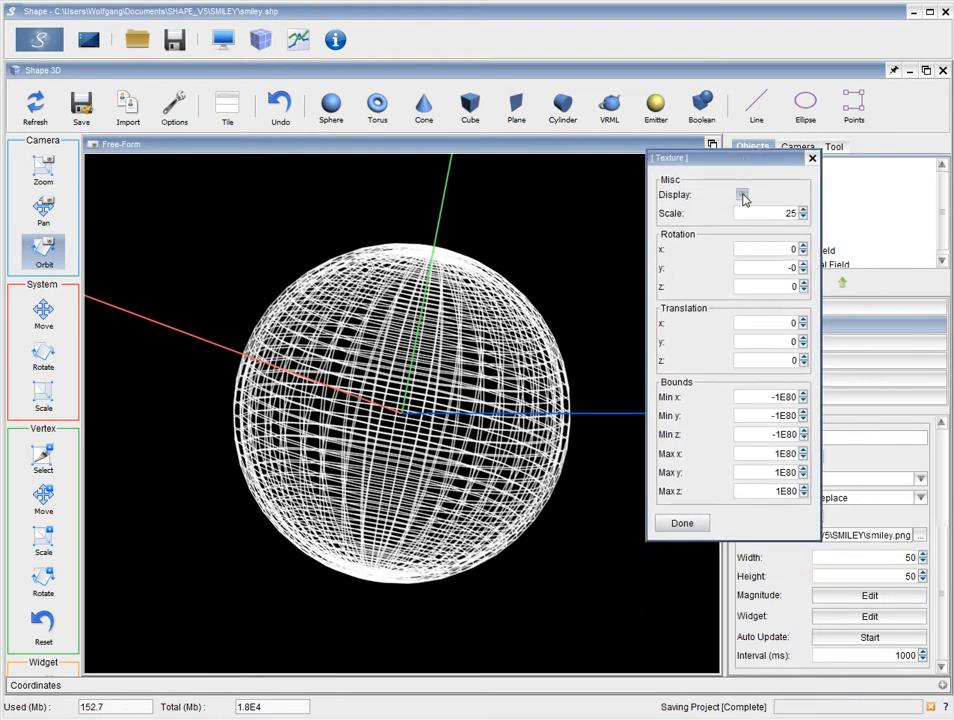
{"action": "left_click", "coordinate": [742, 195]}
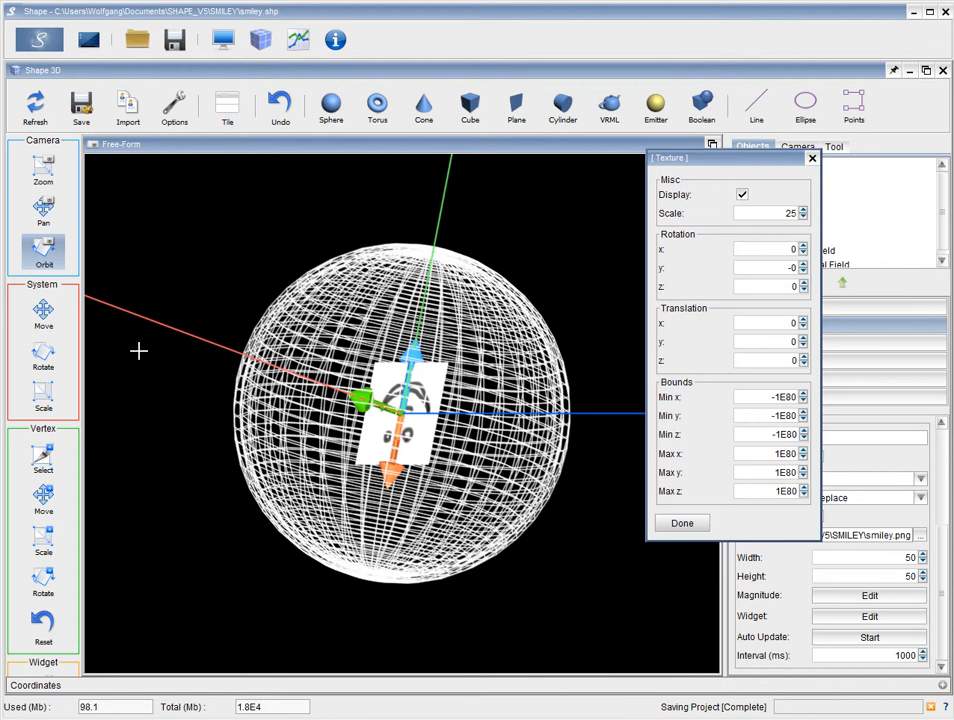
{"action": "left_click_drag", "start_coordinate": [394, 448], "coordinate": [372, 452]}
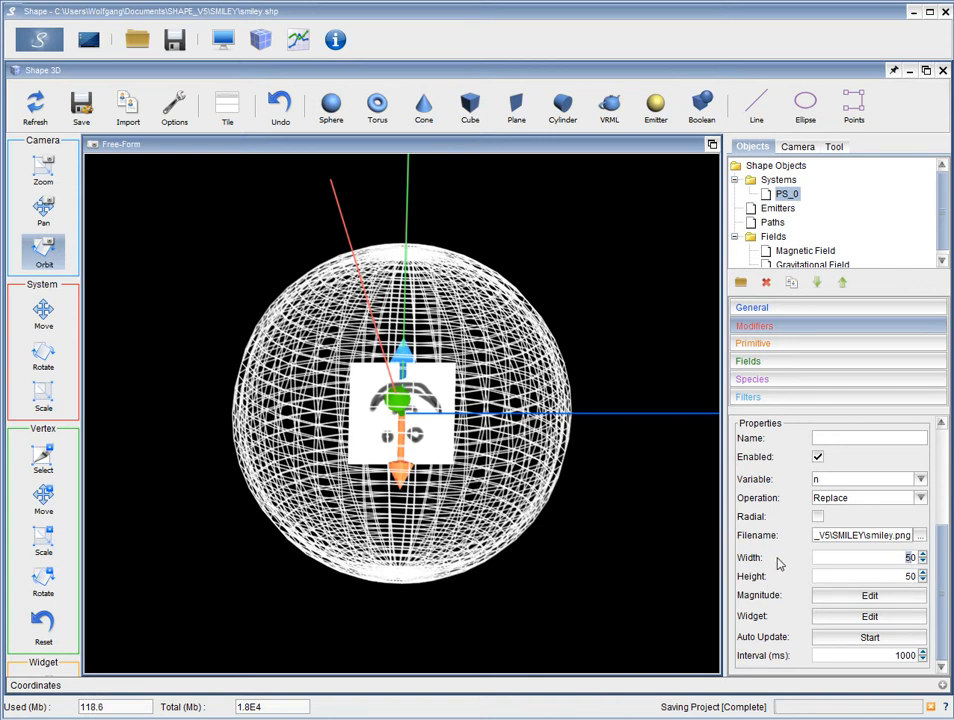
{"action": "left_click", "coordinate": [911, 579]}
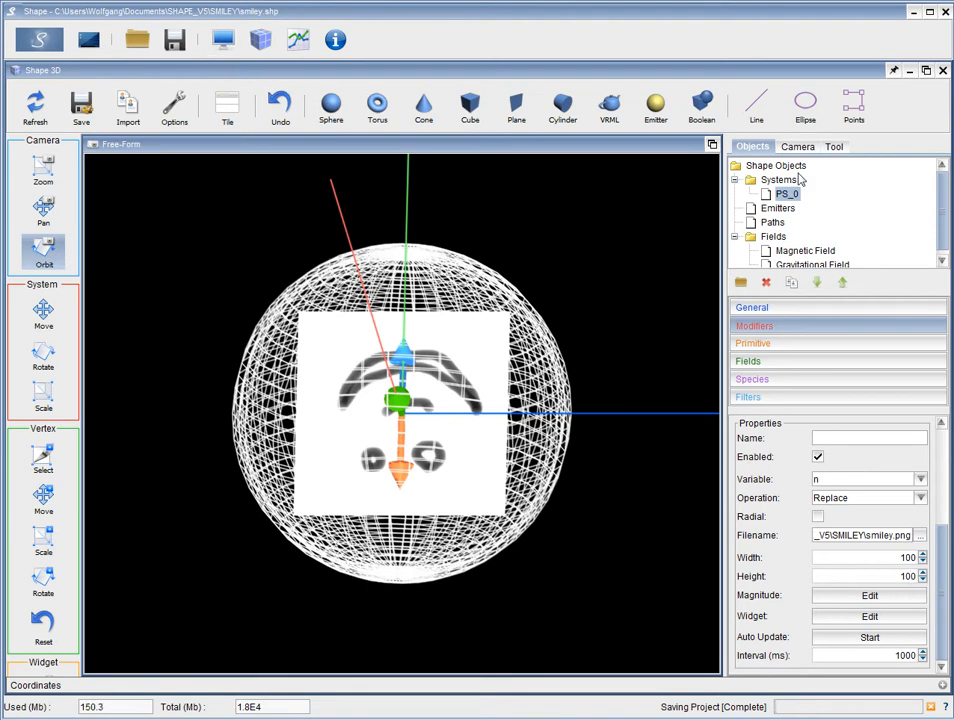
- Enlarge the Render view and orbit its camera until the smiley texture faces it with the eyes above the mouth
{"action": "left_click", "coordinate": [712, 143]}
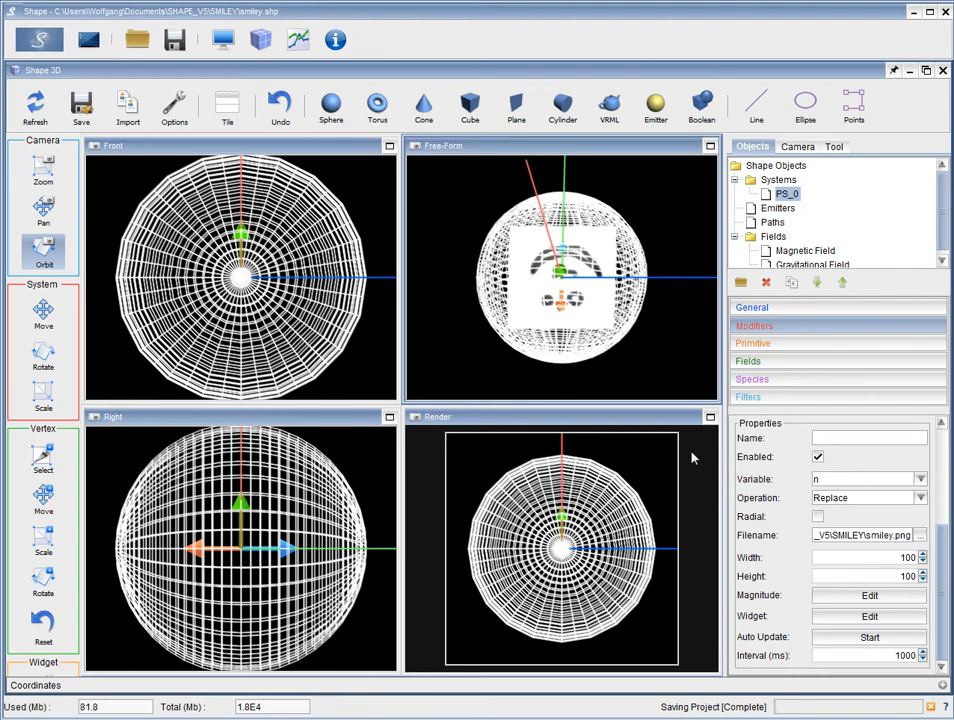
{"action": "left_click", "coordinate": [710, 416]}
{"action": "left_click_drag", "start_coordinate": [389, 471], "coordinate": [296, 418]}
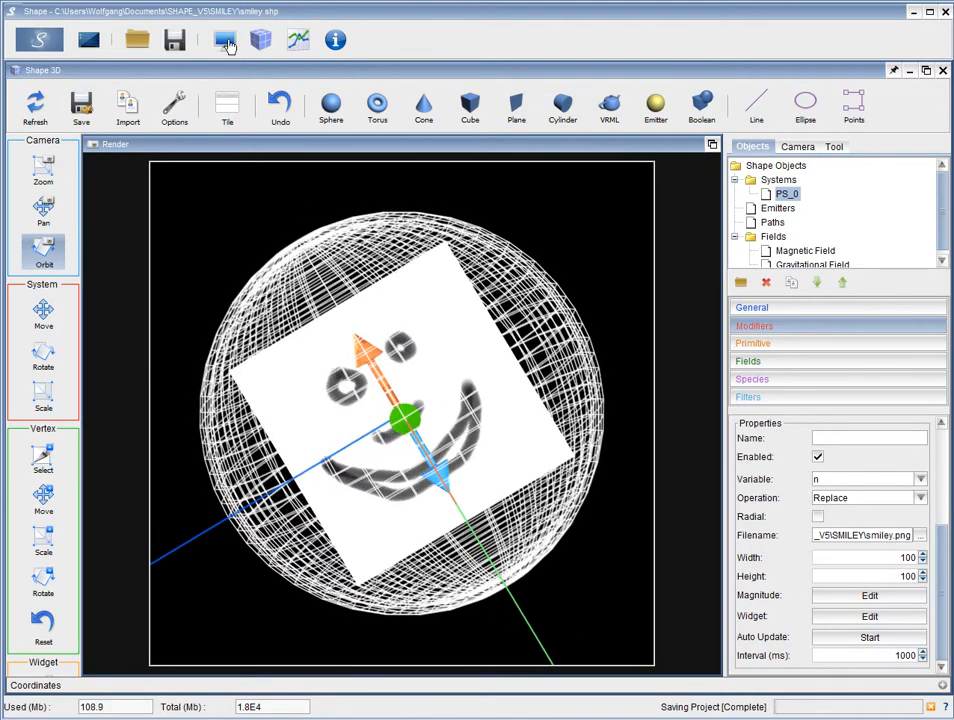
- Render the textured sphere in the Renderer module and hide the slit in the primary group's image
{"action": "left_click", "coordinate": [226, 41]}
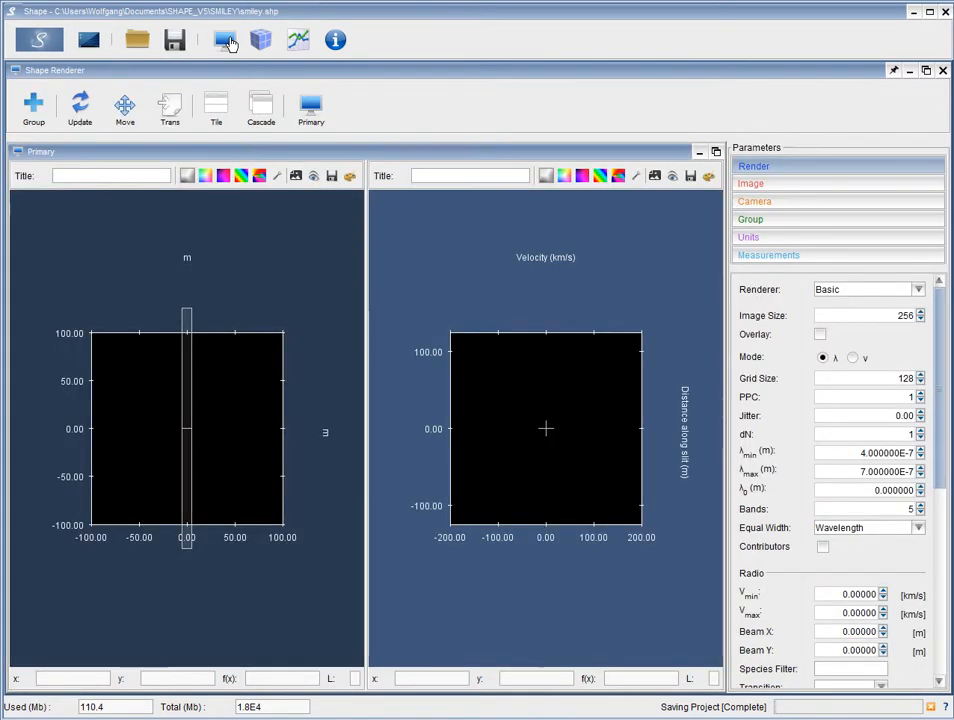
{"action": "left_click", "coordinate": [40, 42]}
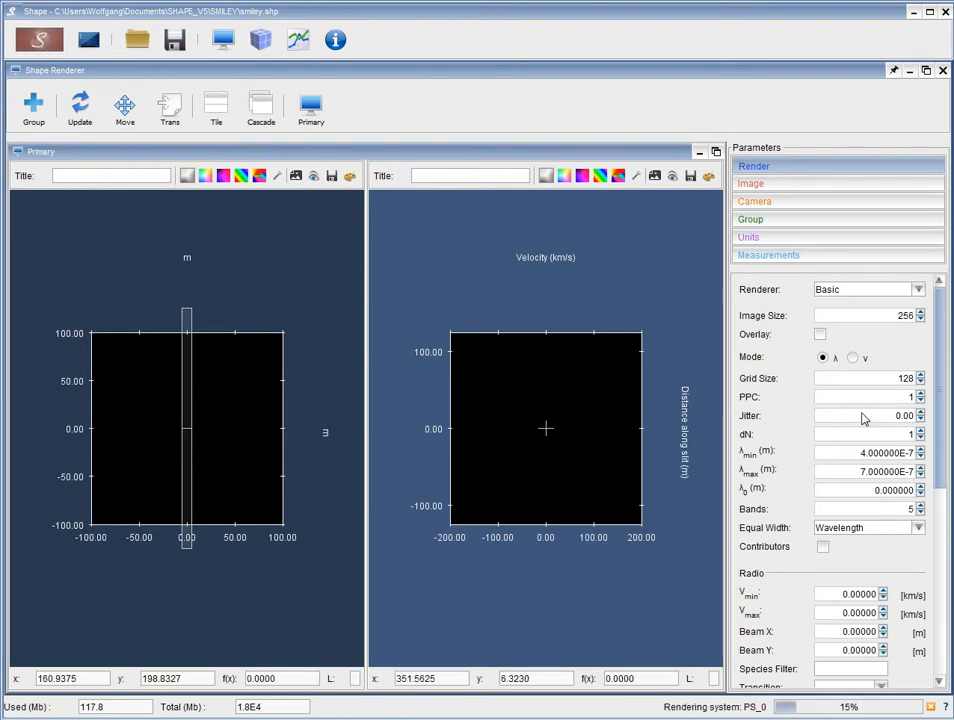
{"action": "left_click", "coordinate": [838, 222]}
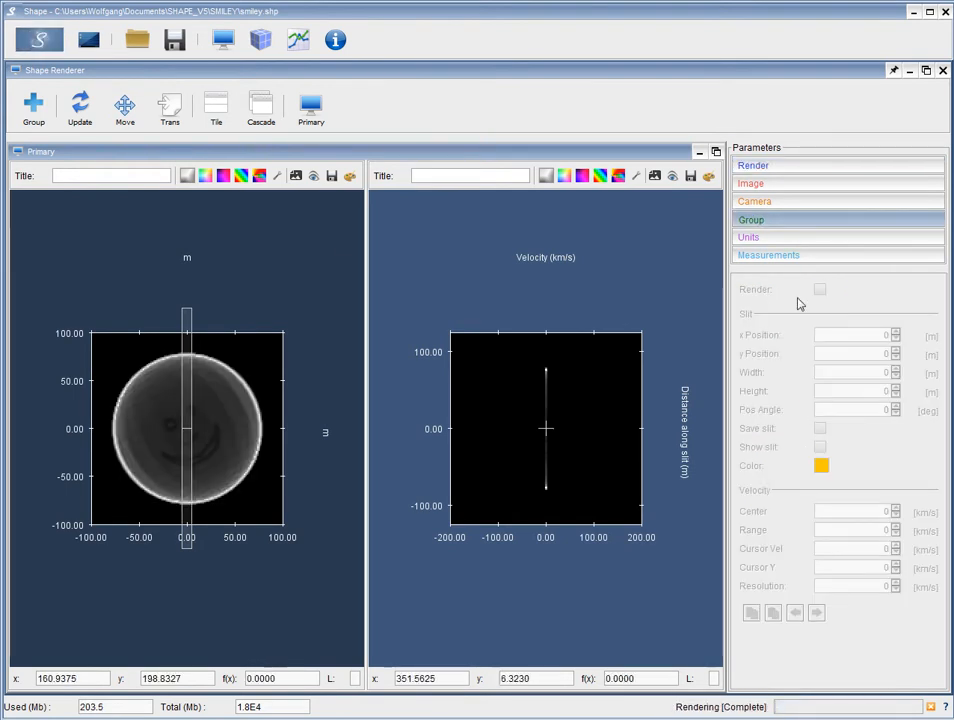
{"action": "left_click", "coordinate": [312, 110]}
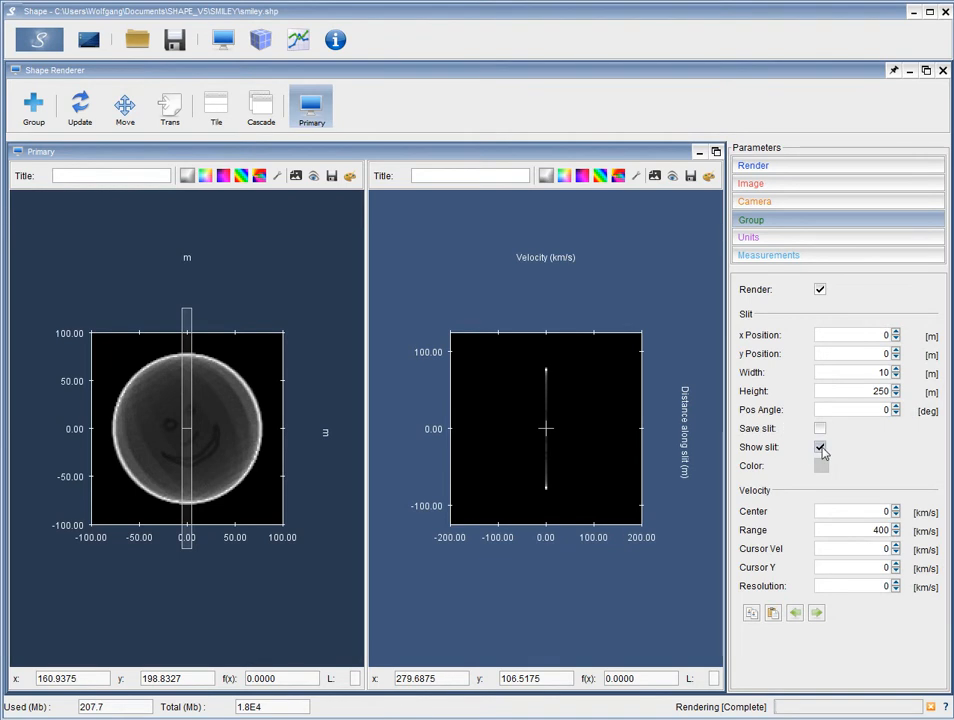
{"action": "left_click", "coordinate": [820, 447]}
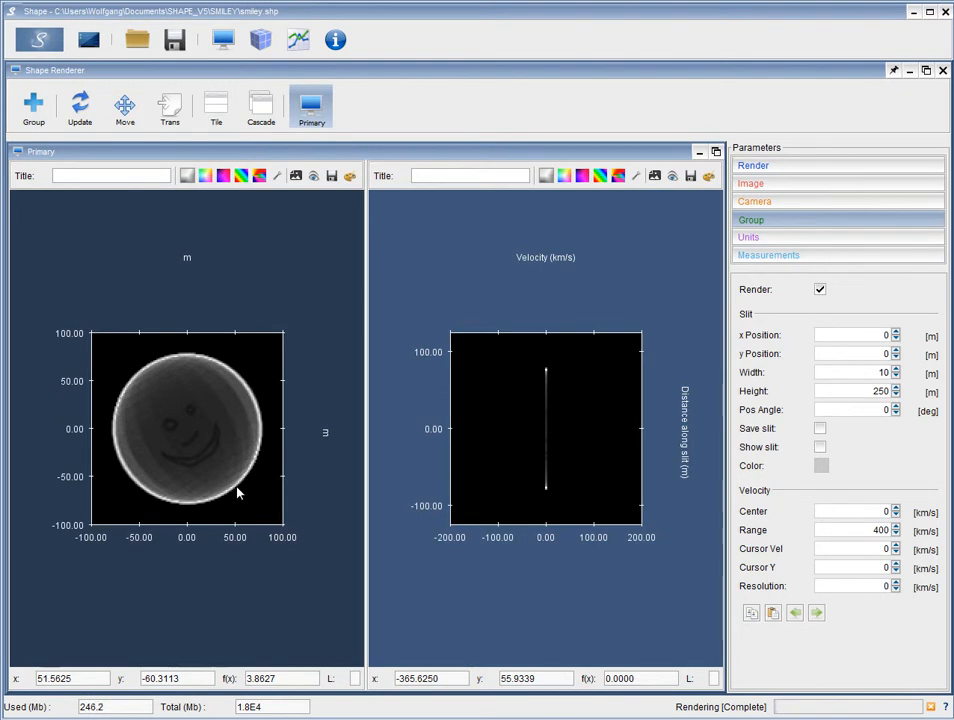
- Set the Texture modifier's magnitude function to 1-x in the 3D module and render the sphere again in the Renderer
{"action": "left_click", "coordinate": [261, 40]}
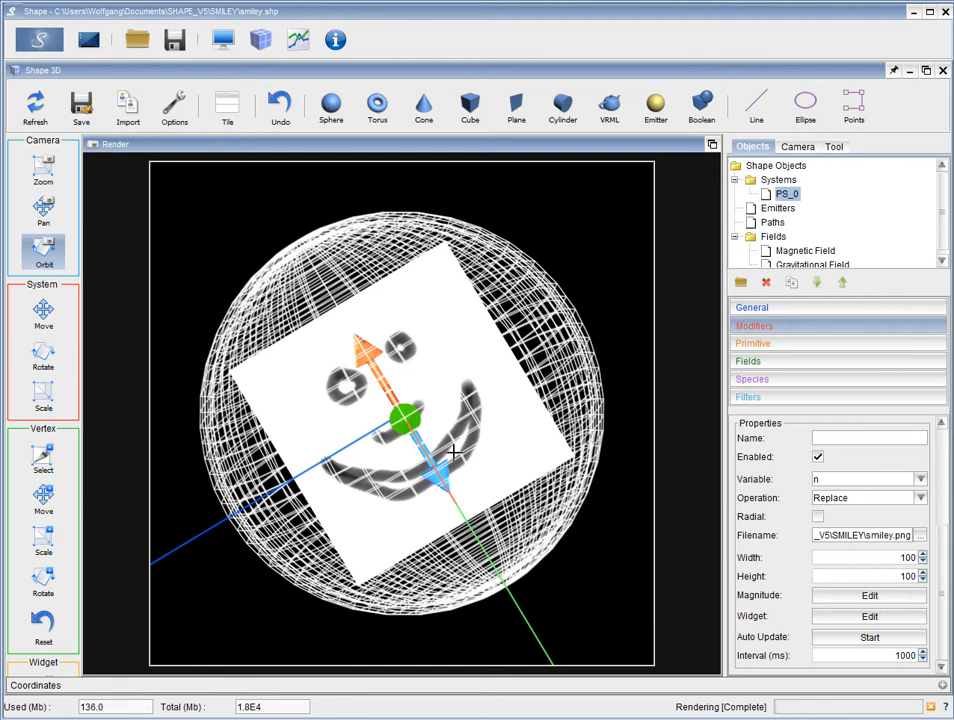
{"action": "left_click", "coordinate": [845, 596]}
{"action": "left_click_drag", "start_coordinate": [869, 379], "coordinate": [545, 171]}
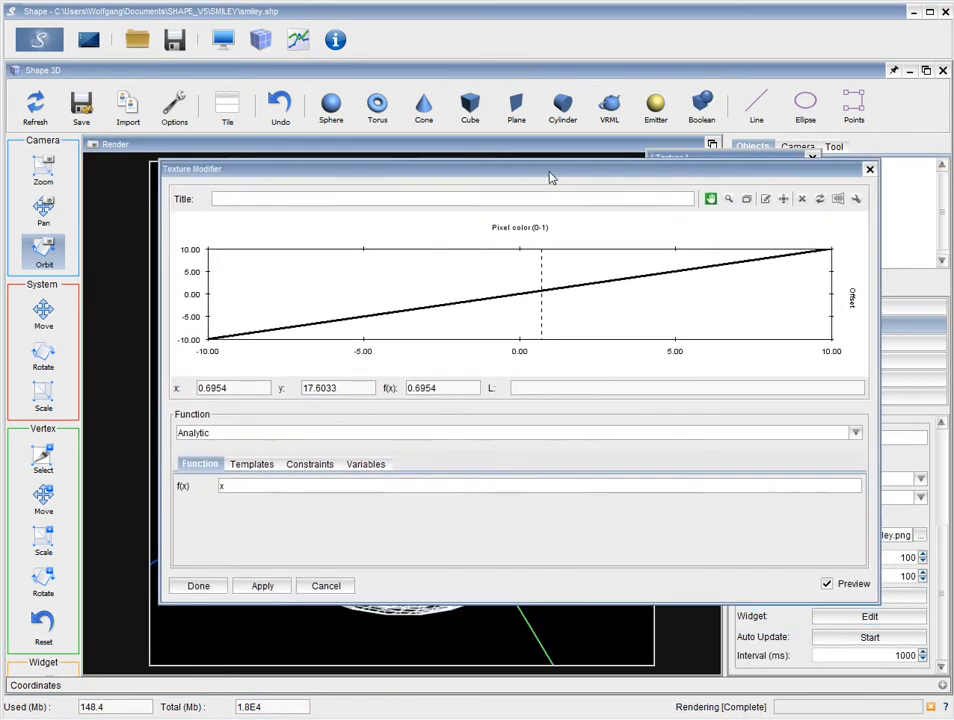
{"action": "left_click", "coordinate": [290, 487]}
{"action": "left_click_drag", "start_coordinate": [241, 486], "coordinate": [221, 486]}
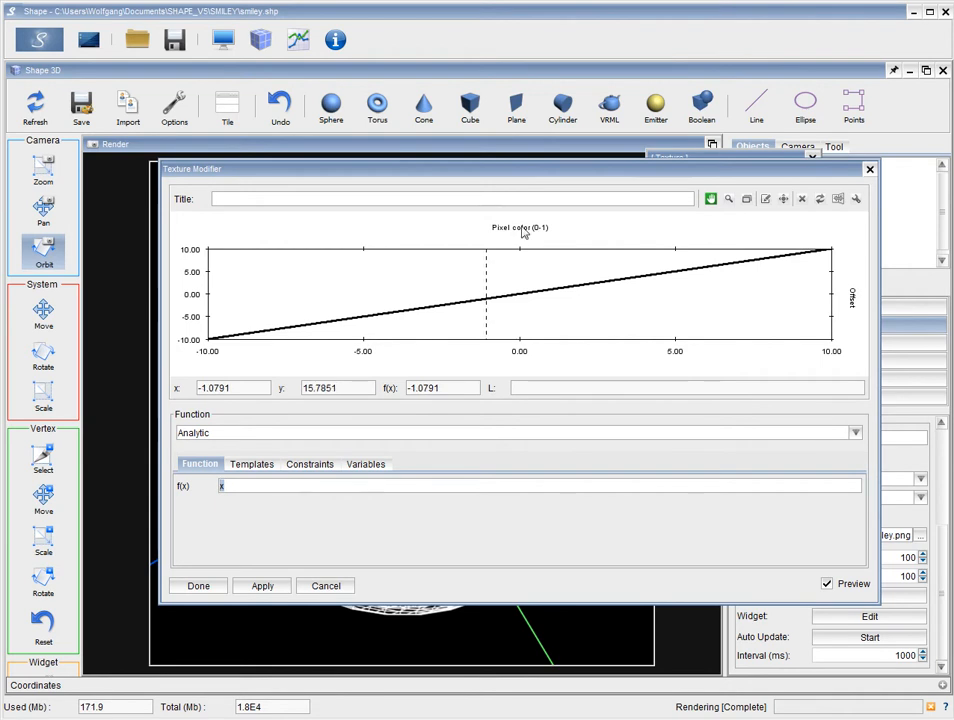
{"action": "left_click", "coordinate": [247, 488]}
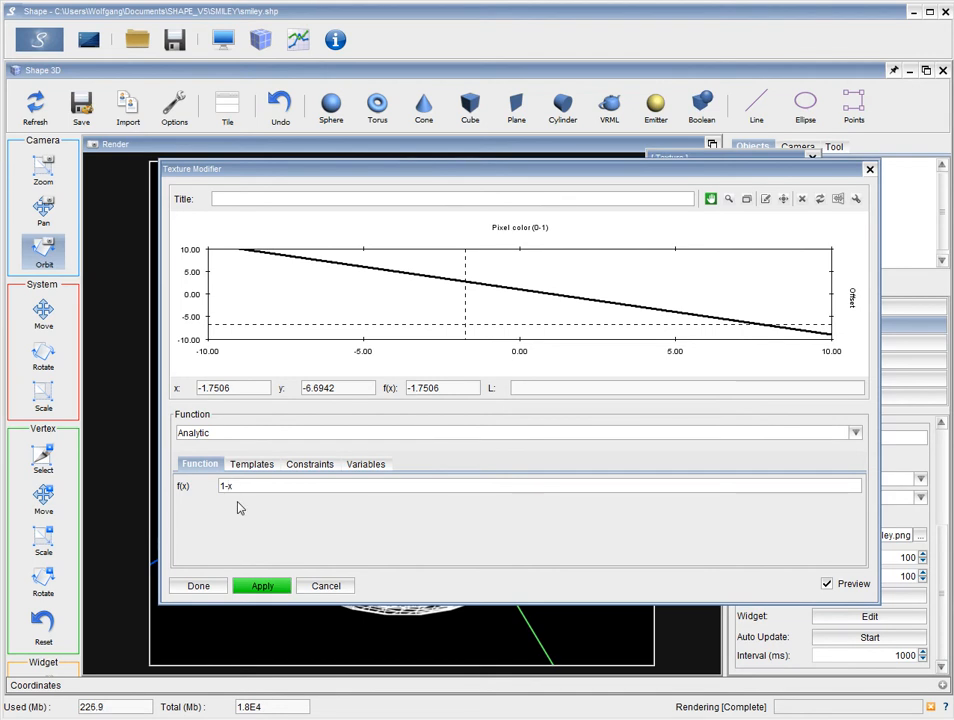
{"action": "left_click", "coordinate": [198, 586]}
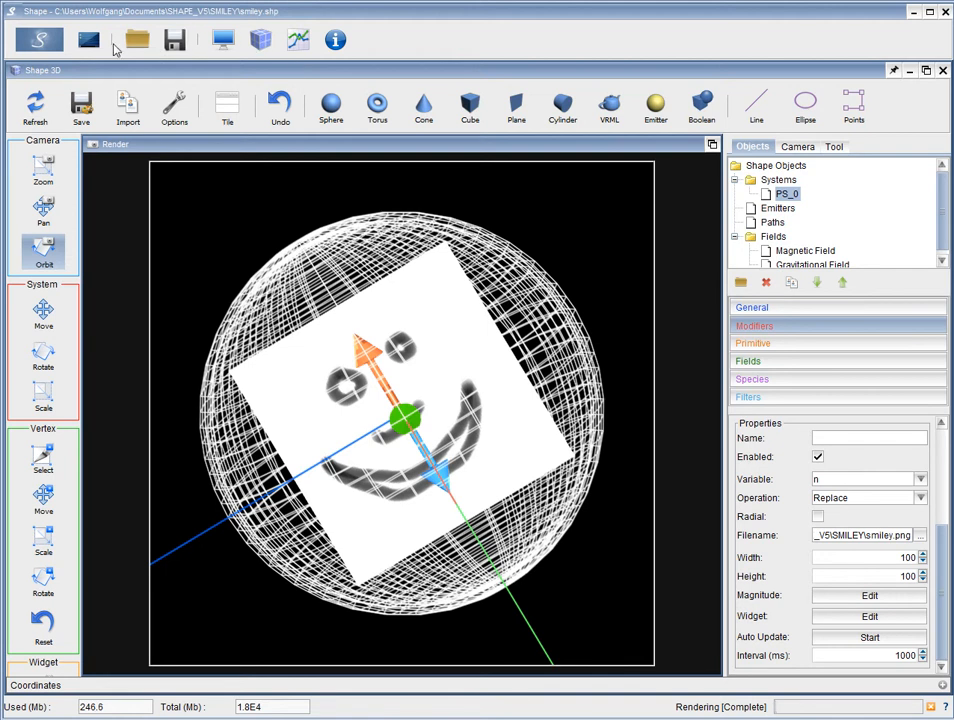
{"action": "left_click", "coordinate": [31, 42]}
{"action": "left_click", "coordinate": [225, 41]}
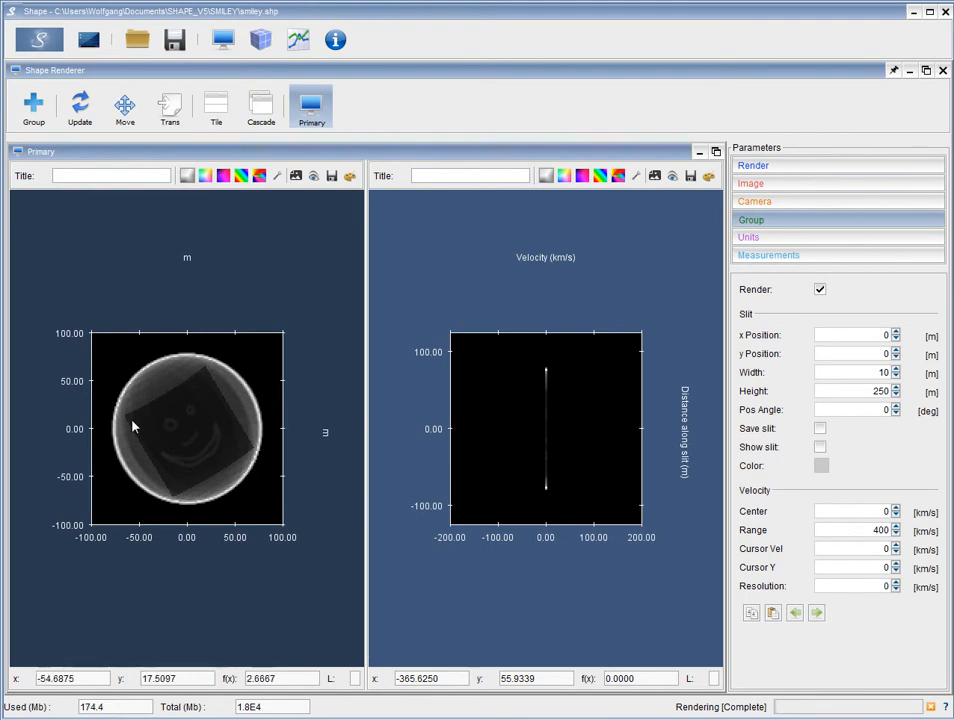
- Change the Texture modifier's operation to Scale in the 3D module and render the sphere again
{"action": "left_click", "coordinate": [263, 42]}
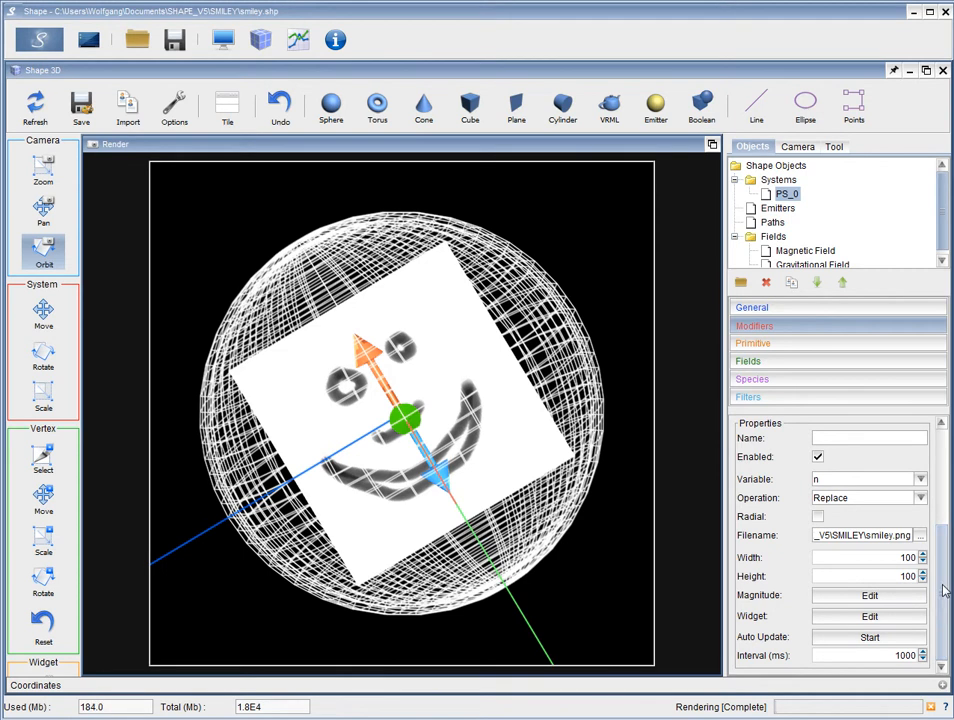
{"action": "left_click", "coordinate": [920, 497]}
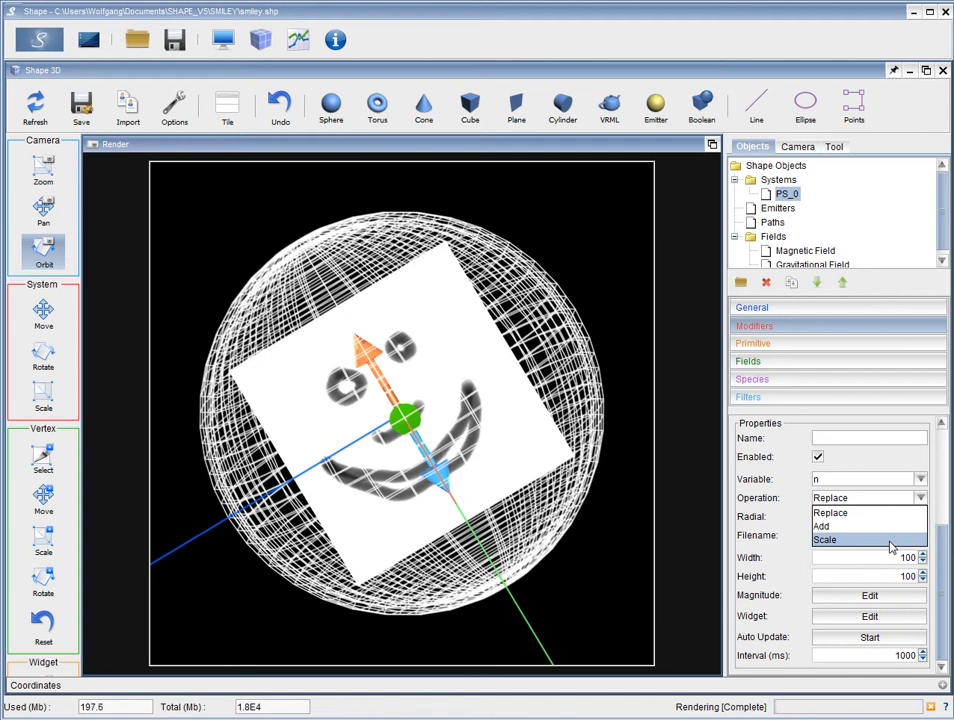
{"action": "left_click", "coordinate": [891, 542]}
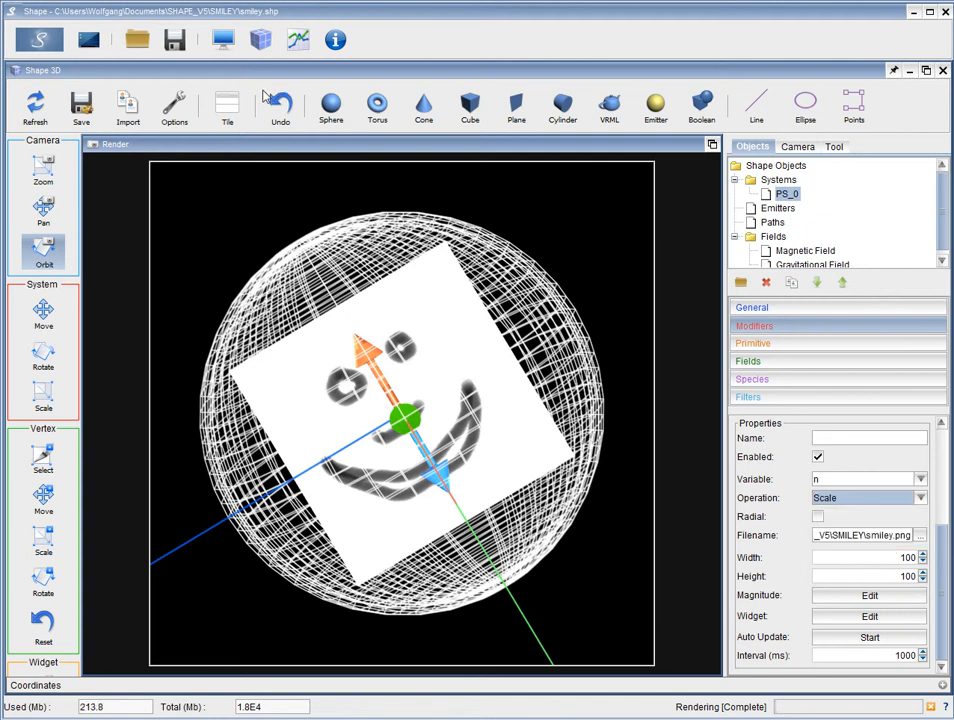
{"action": "left_click", "coordinate": [222, 40]}
{"action": "left_click", "coordinate": [35, 38]}
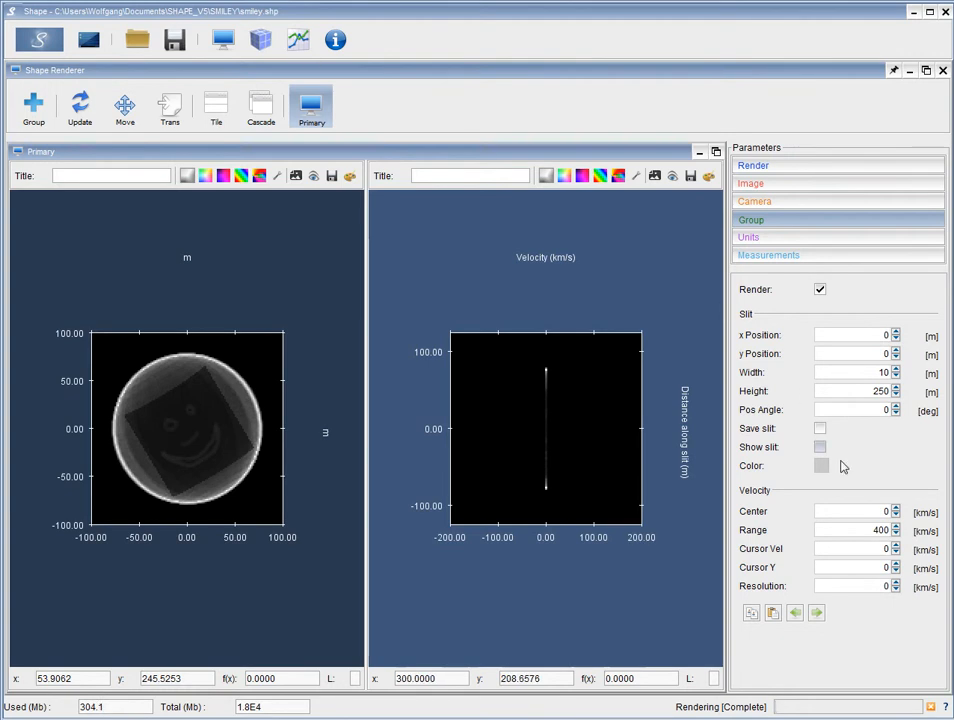
- Set the base value f0 of the sphere's Density modifier to 0 in the 3D module
{"action": "left_click", "coordinate": [260, 39]}
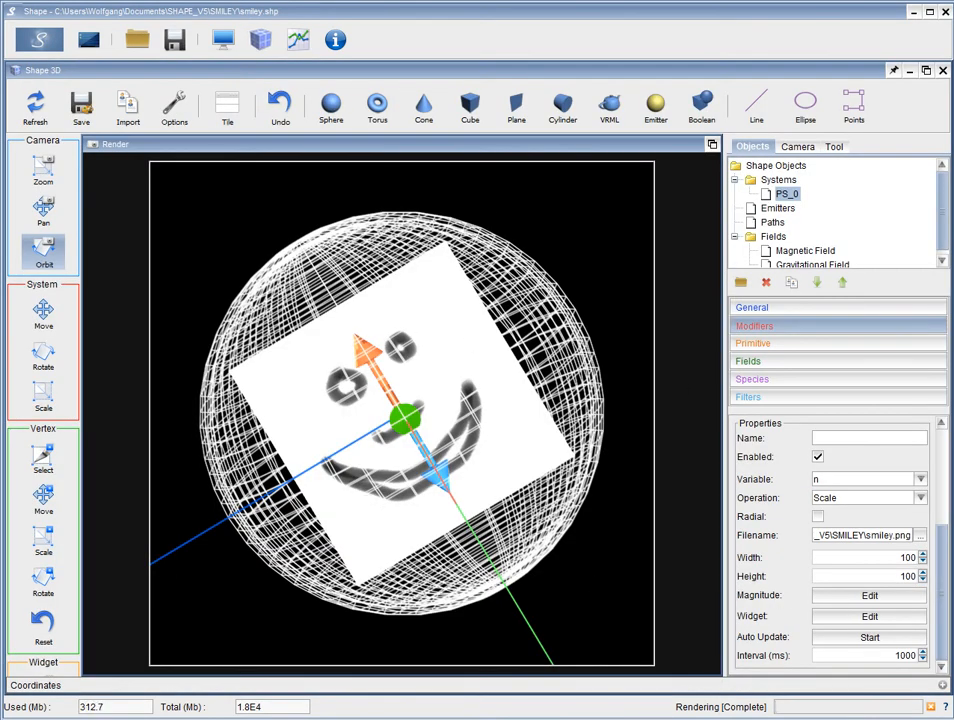
{"action": "left_click", "coordinate": [760, 430]}
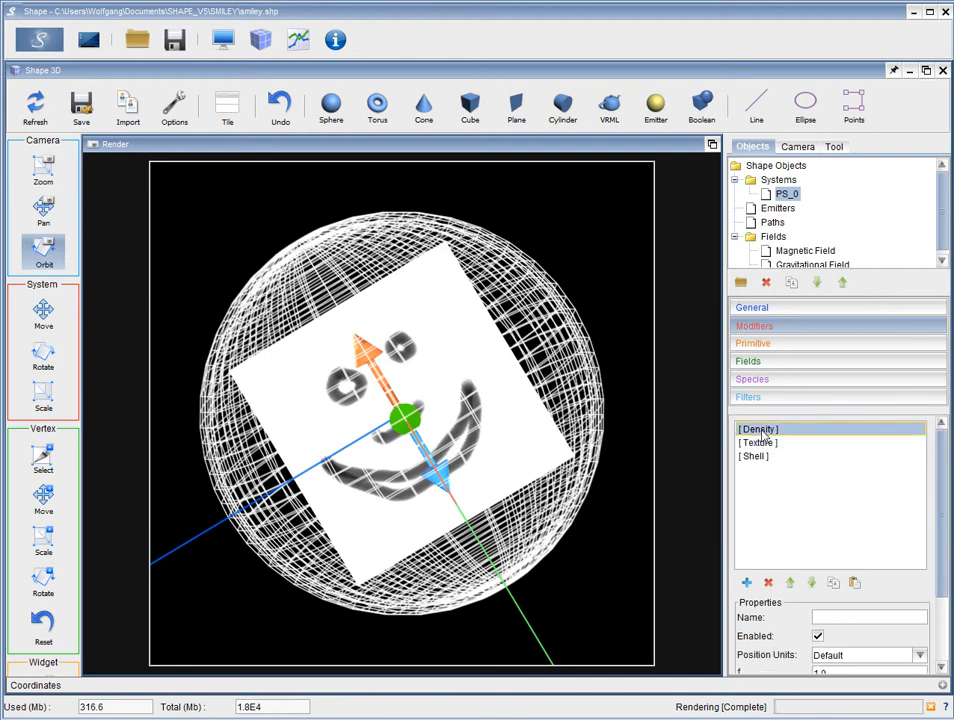
{"action": "scroll", "coordinate": [937, 540], "scroll_direction": "down", "scroll_amount": 3}
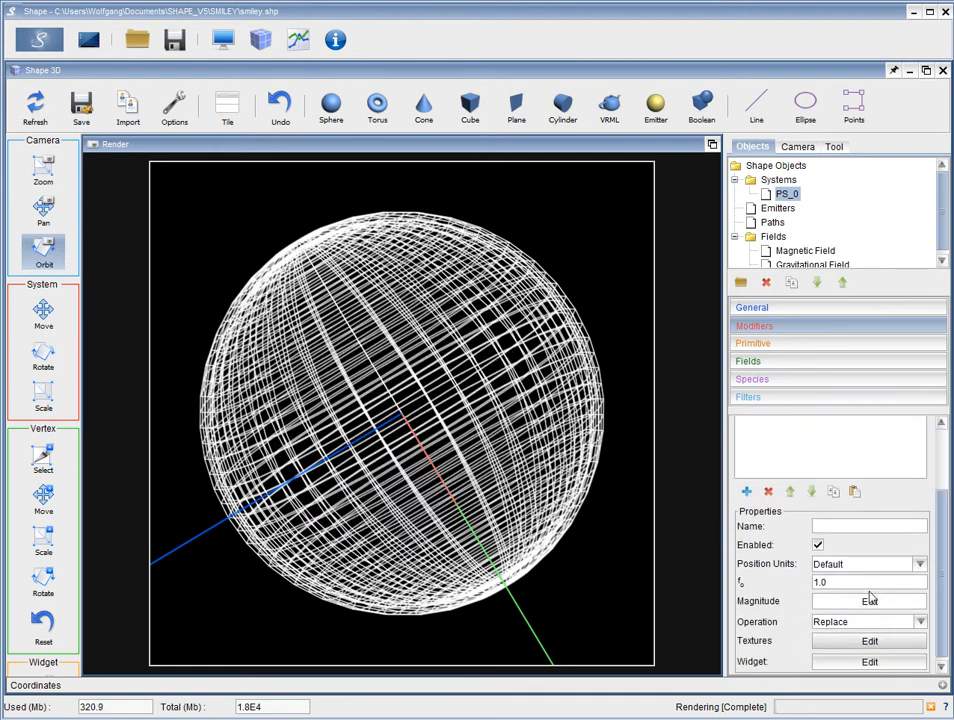
{"action": "left_click_drag", "start_coordinate": [835, 582], "coordinate": [805, 587]}
{"action": "type", "text": "0"}
{"action": "scroll", "coordinate": [940, 500], "scroll_direction": "up", "scroll_amount": 3}
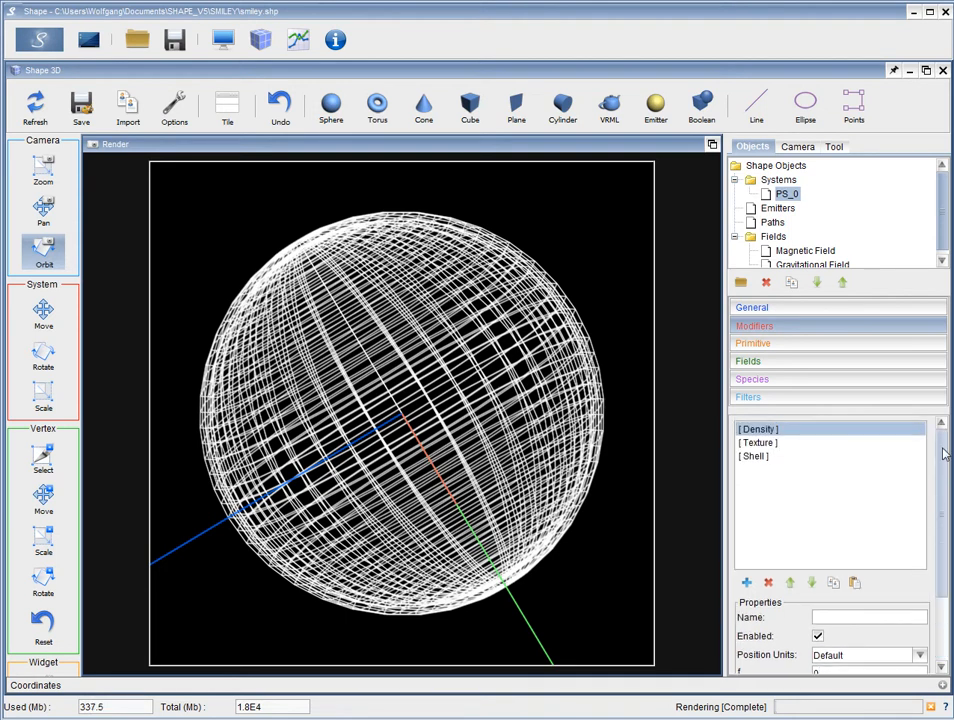
- Change the Texture modifier's operation to Add and render the sphere
{"action": "left_click", "coordinate": [758, 443]}
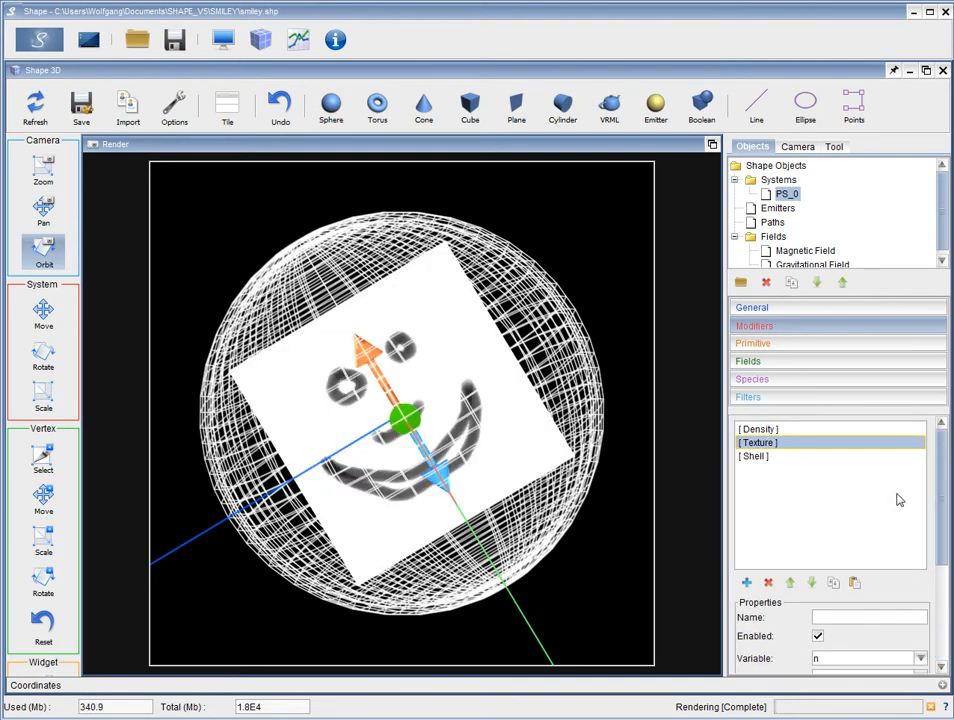
{"action": "left_click_drag", "start_coordinate": [944, 507], "coordinate": [930, 607]}
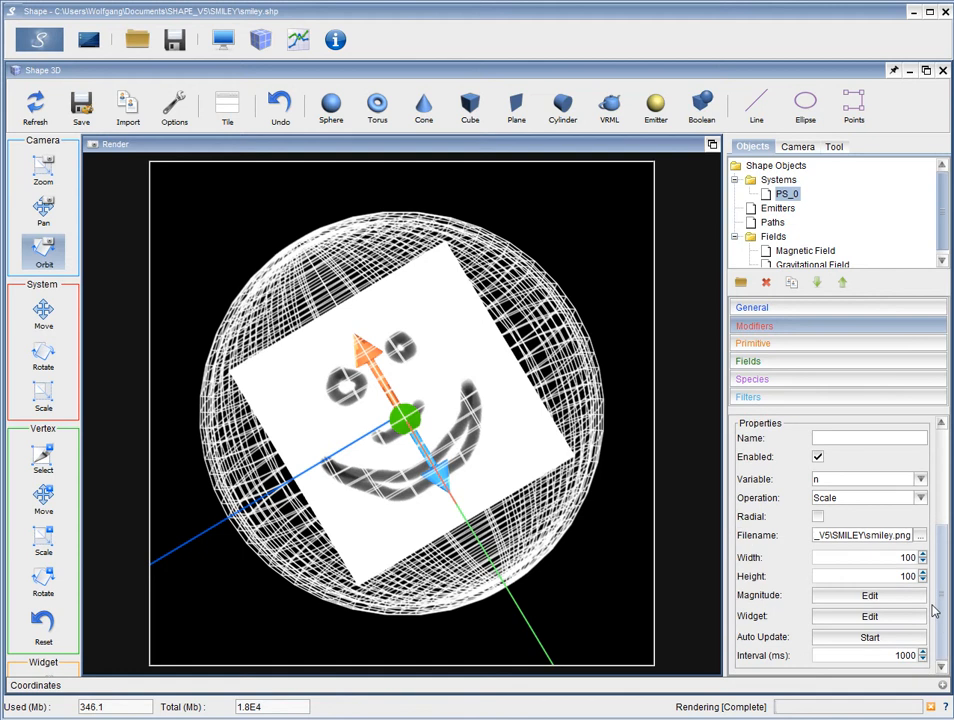
{"action": "left_click", "coordinate": [923, 500]}
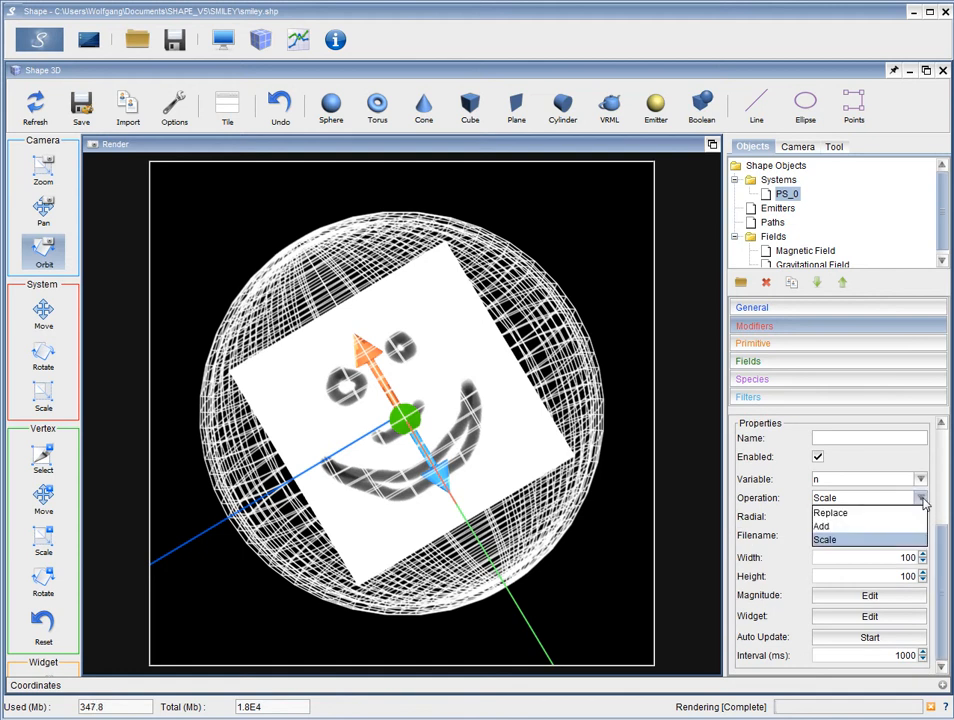
{"action": "left_click", "coordinate": [861, 526]}
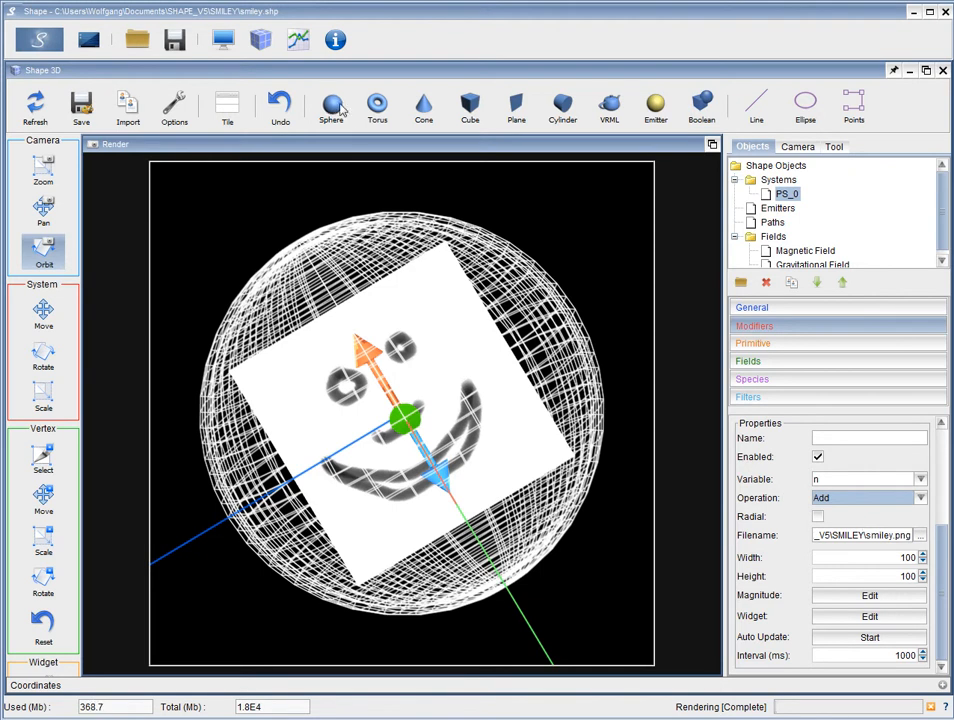
{"action": "left_click", "coordinate": [40, 40]}
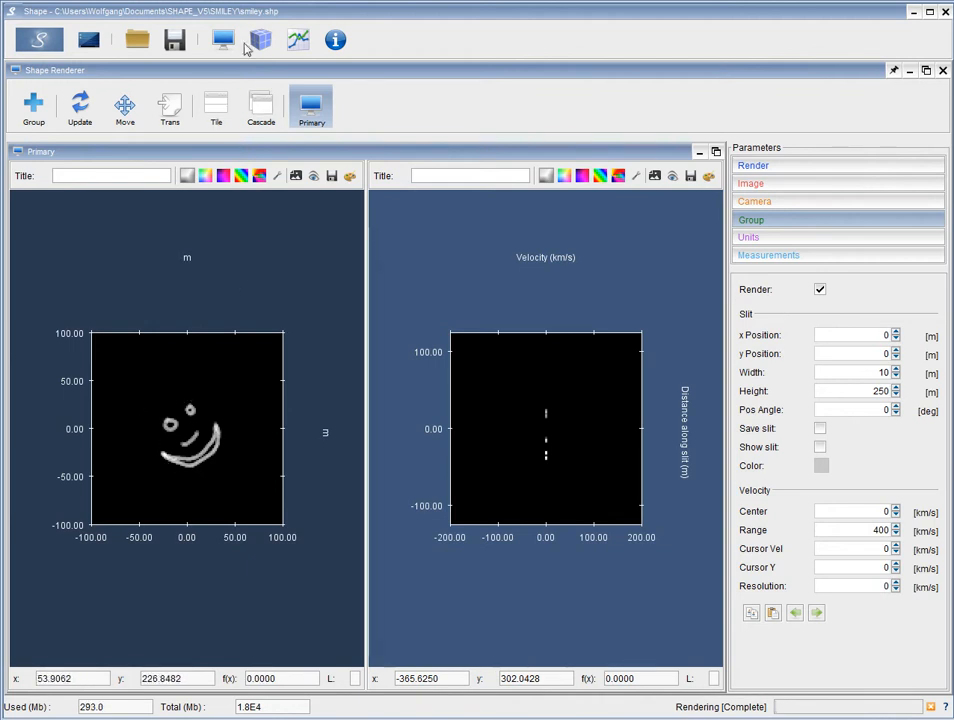
- Set the Texture modifier's magnitude function to 10*(1-x)^2 in the 3D module, apply it and render the sphere again
{"action": "left_click", "coordinate": [261, 40]}
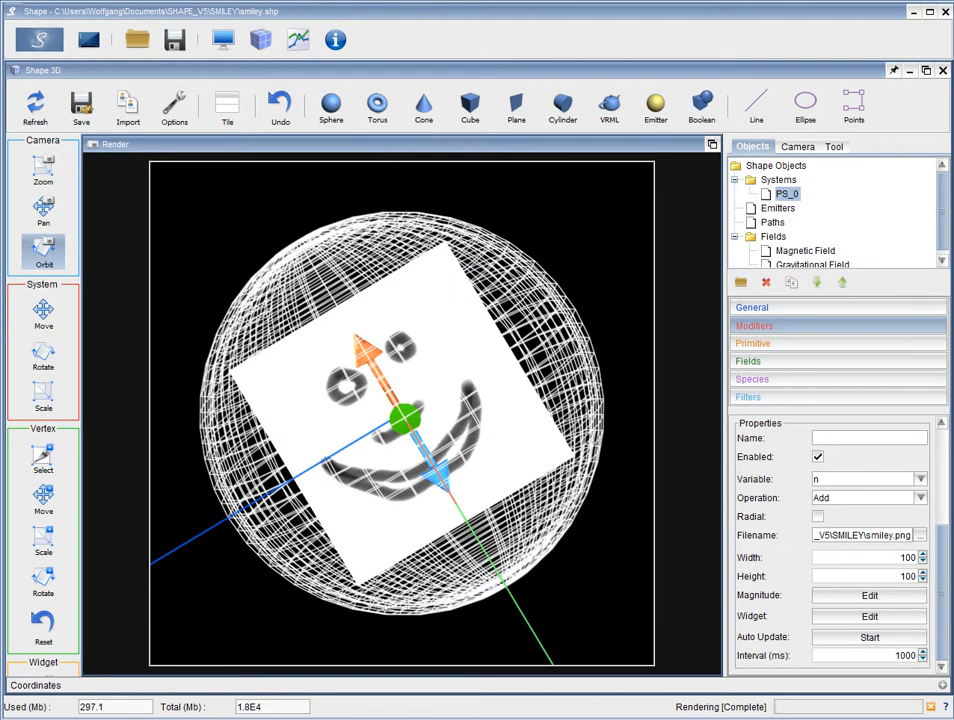
{"action": "left_click", "coordinate": [870, 596]}
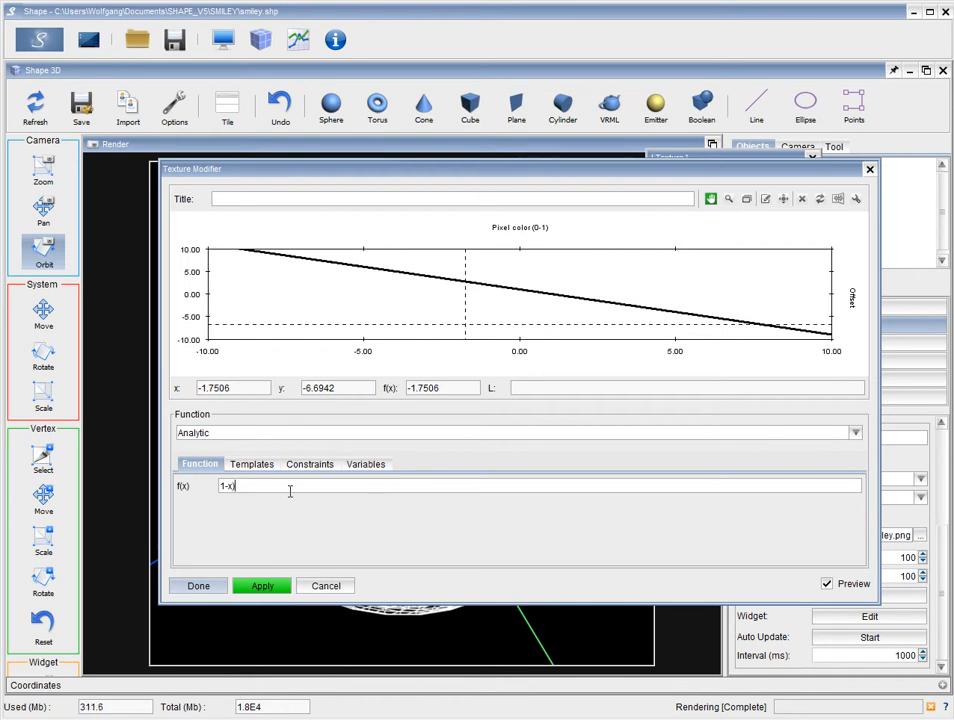
{"action": "key", "text": "Right"}
{"action": "key", "text": "Right"}
{"action": "key", "text": "Right"}
{"action": "key", "text": "Right"}
{"action": "key", "text": "Left"}
{"action": "key", "text": "Left"}
{"action": "key", "text": "Left"}
{"action": "type", "text": "10"}
{"action": "type", "text": "^"}
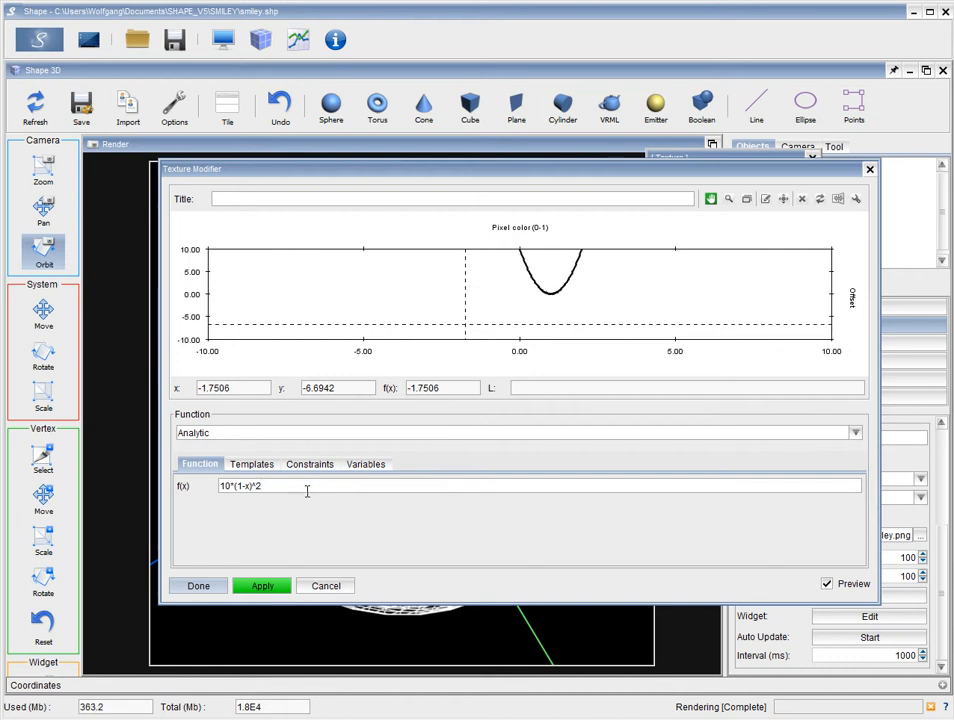
{"action": "left_click", "coordinate": [274, 592]}
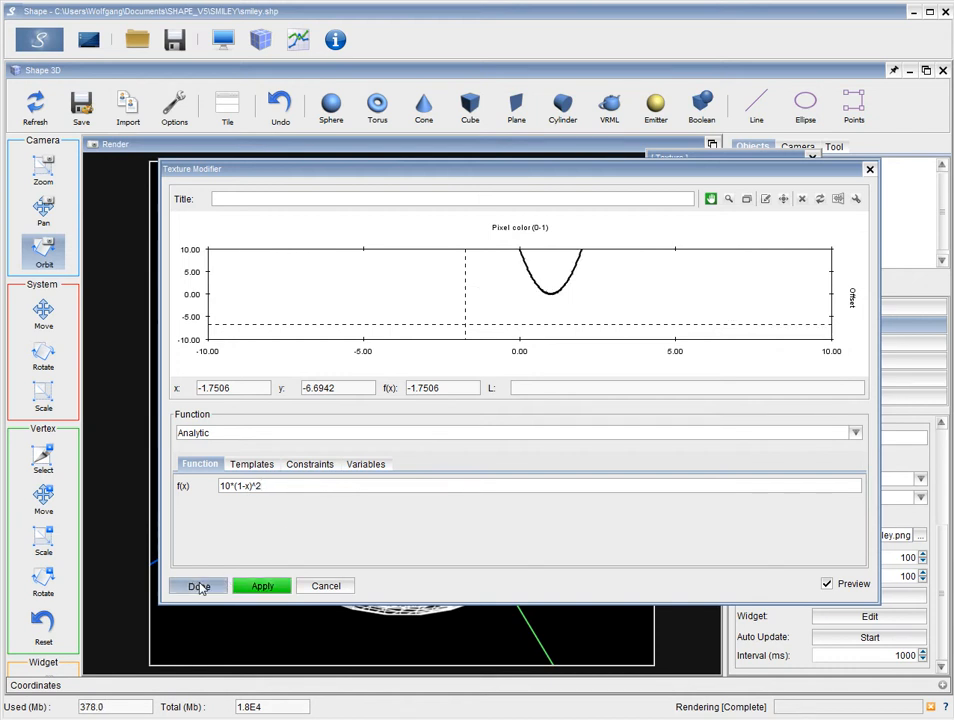
{"action": "left_click", "coordinate": [197, 586]}
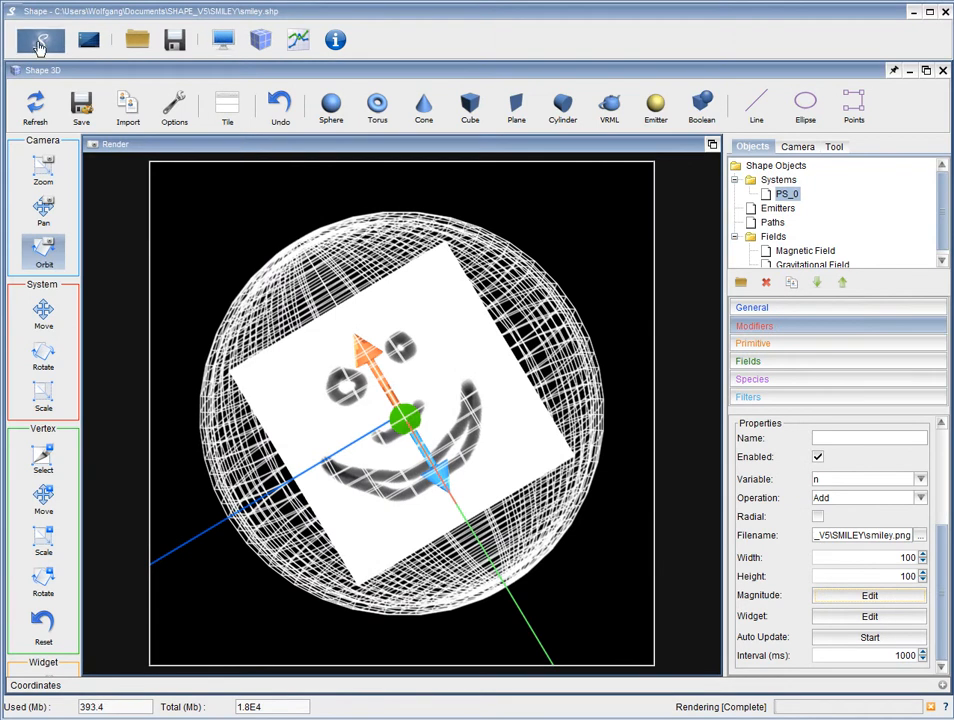
{"action": "left_click", "coordinate": [224, 41]}
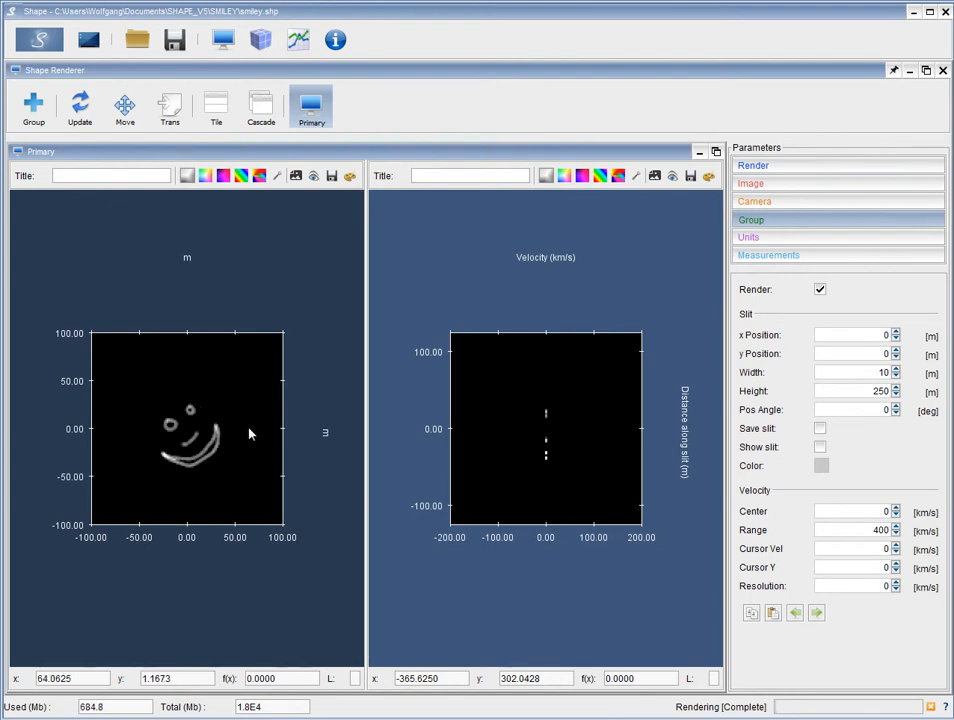
- Go back to the 3D module, switch to the smiley image in GIMP and reduce the Airbrush size to 6
{"action": "left_click", "coordinate": [262, 42]}
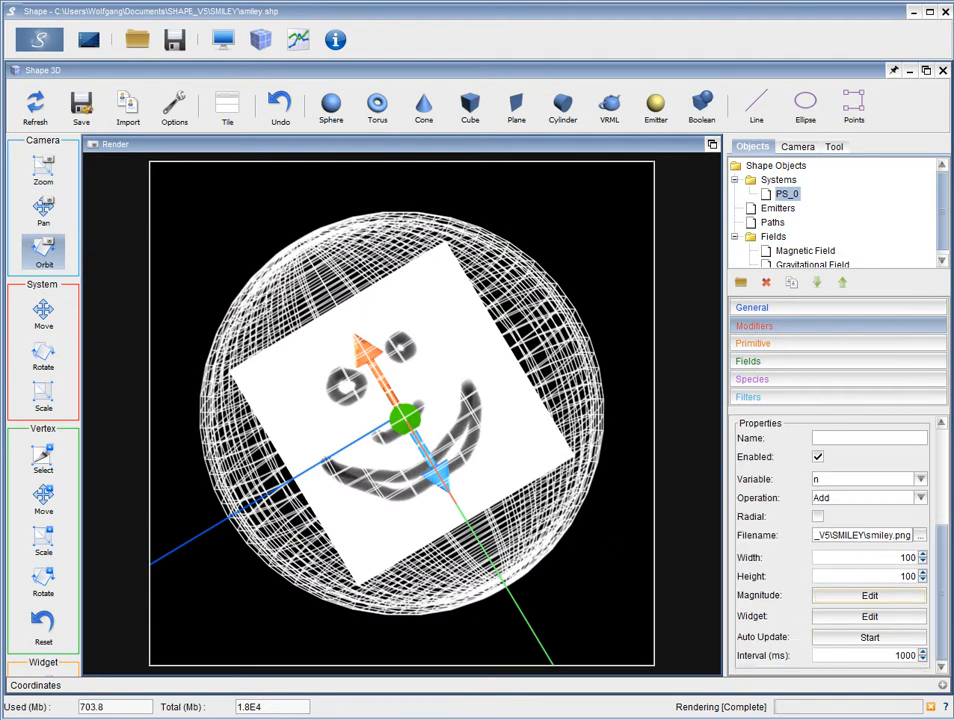
{"action": "left_click", "coordinate": [870, 595]}
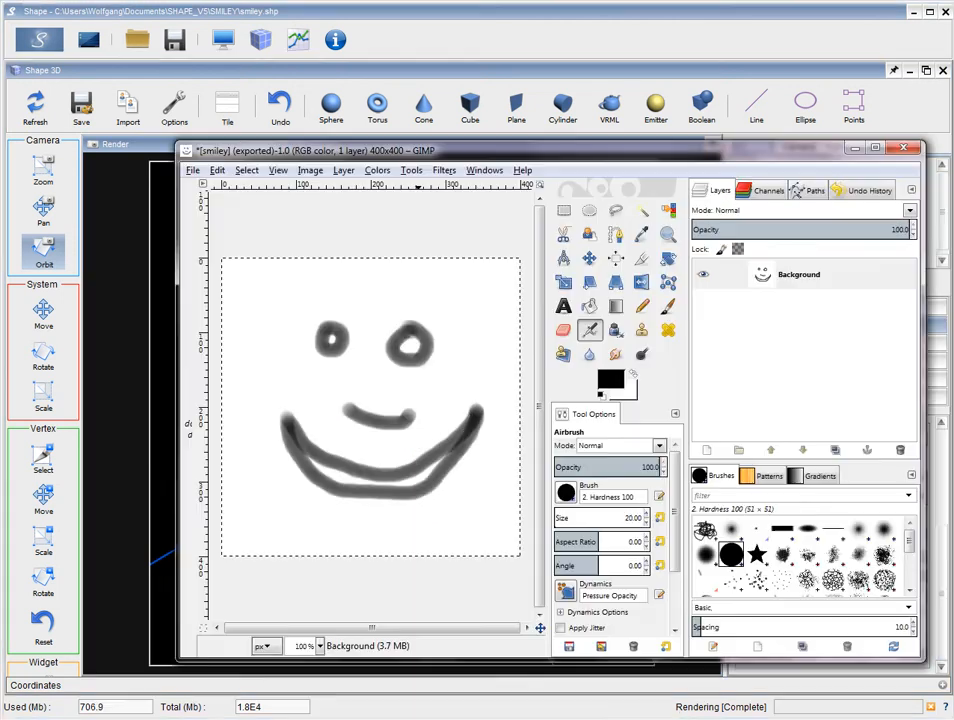
{"action": "left_click_drag", "start_coordinate": [486, 163], "coordinate": [524, 105]}
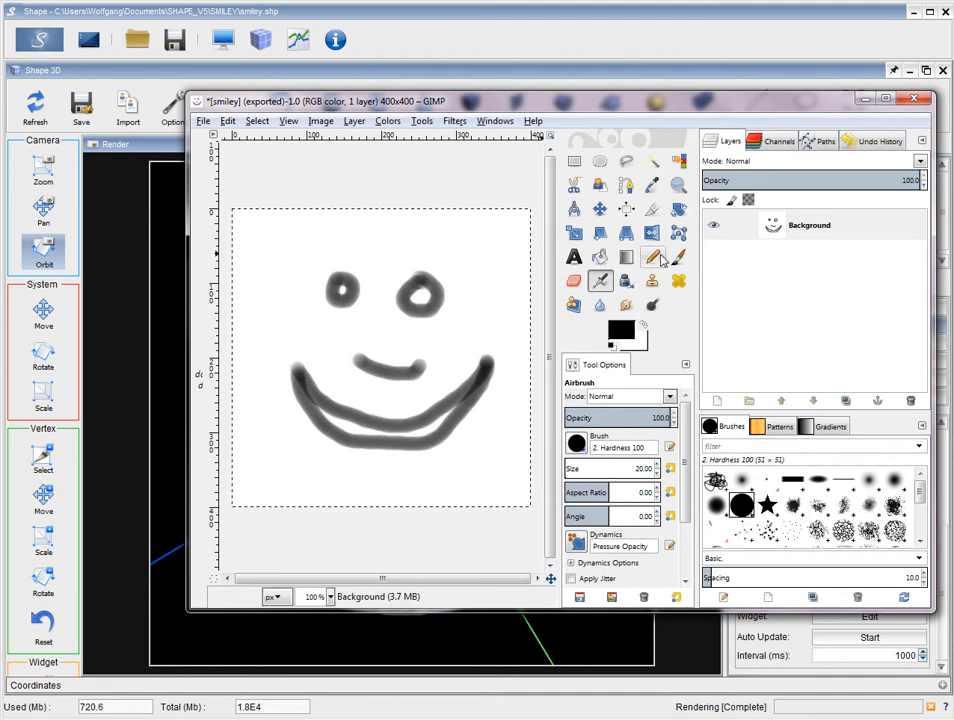
{"action": "left_click", "coordinate": [655, 476]}
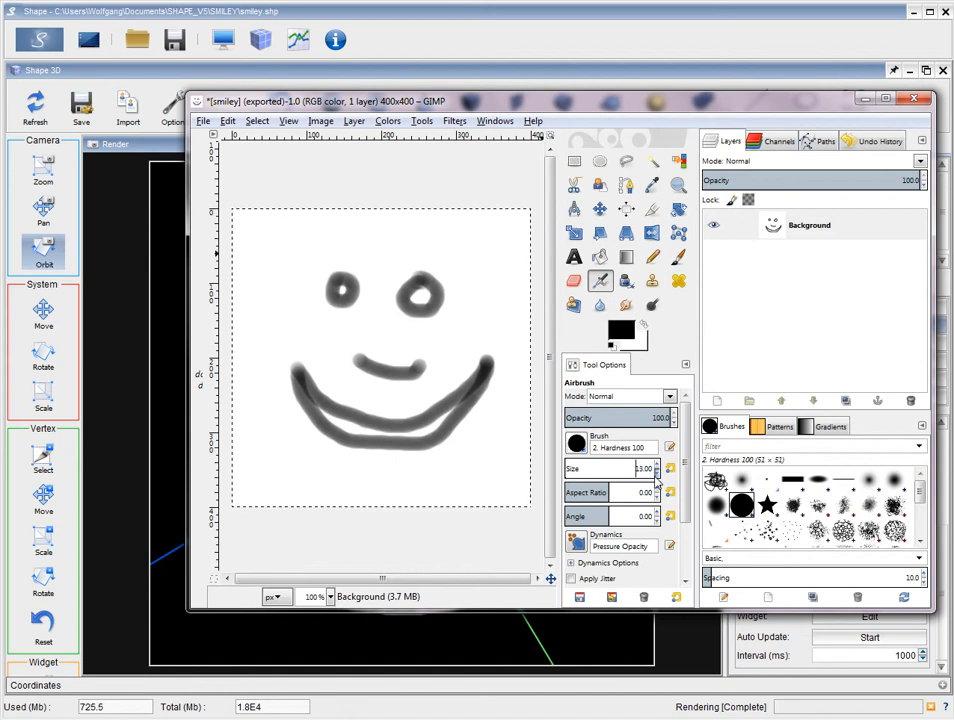
{"action": "left_click", "coordinate": [658, 464]}
{"action": "left_click", "coordinate": [658, 464]}
{"action": "left_click", "coordinate": [658, 464]}
{"action": "left_click", "coordinate": [658, 464]}
{"action": "left_click", "coordinate": [658, 464]}
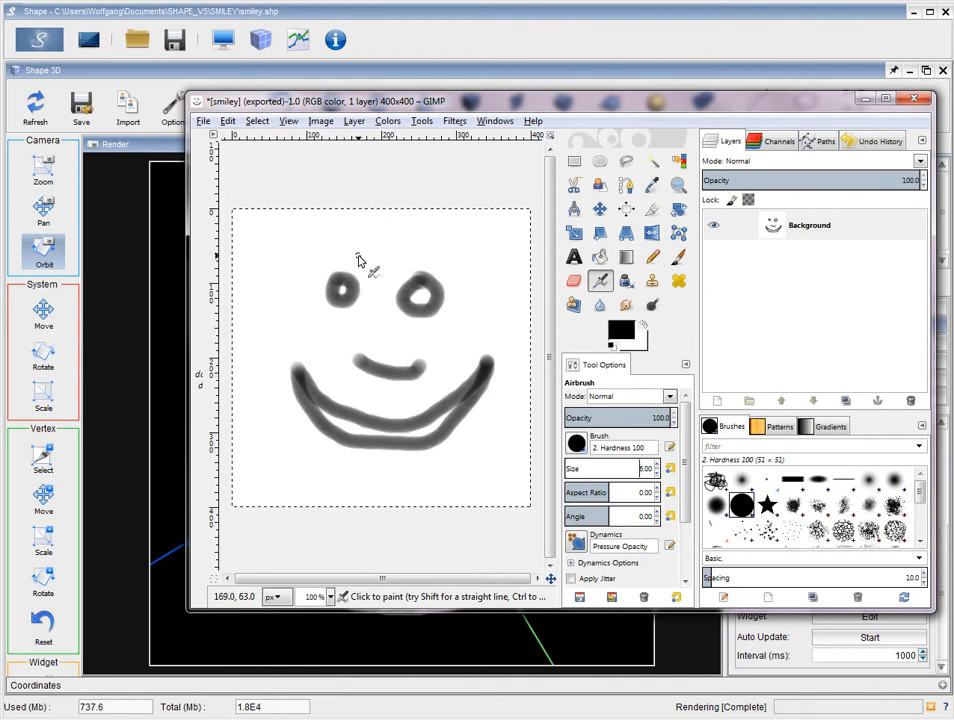
- Airbrush short eyelashes above both eyes of the smiley and export the image over the existing file
{"action": "left_click_drag", "start_coordinate": [348, 249], "coordinate": [320, 268]}
{"action": "mouse_move", "coordinate": [410, 251]}
{"action": "left_mouse_down"}
{"action": "mouse_move", "coordinate": [411, 266]}
{"action": "mouse_move", "coordinate": [453, 276]}
{"action": "left_mouse_up"}
{"action": "left_click_drag", "start_coordinate": [316, 279], "coordinate": [297, 280]}
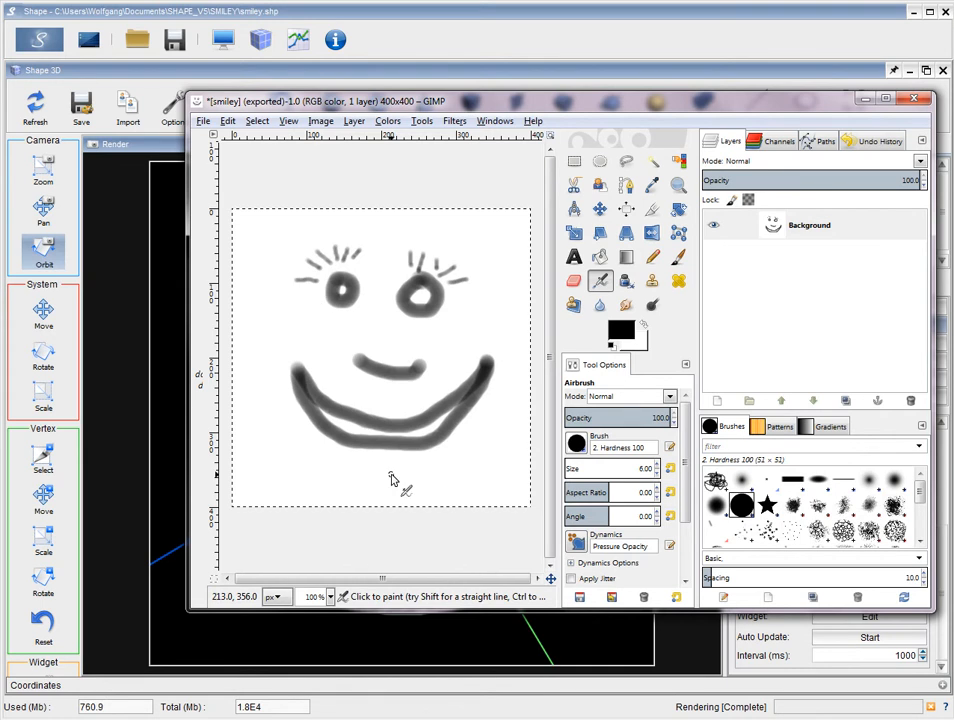
{"action": "key", "text": "ctrl+e"}
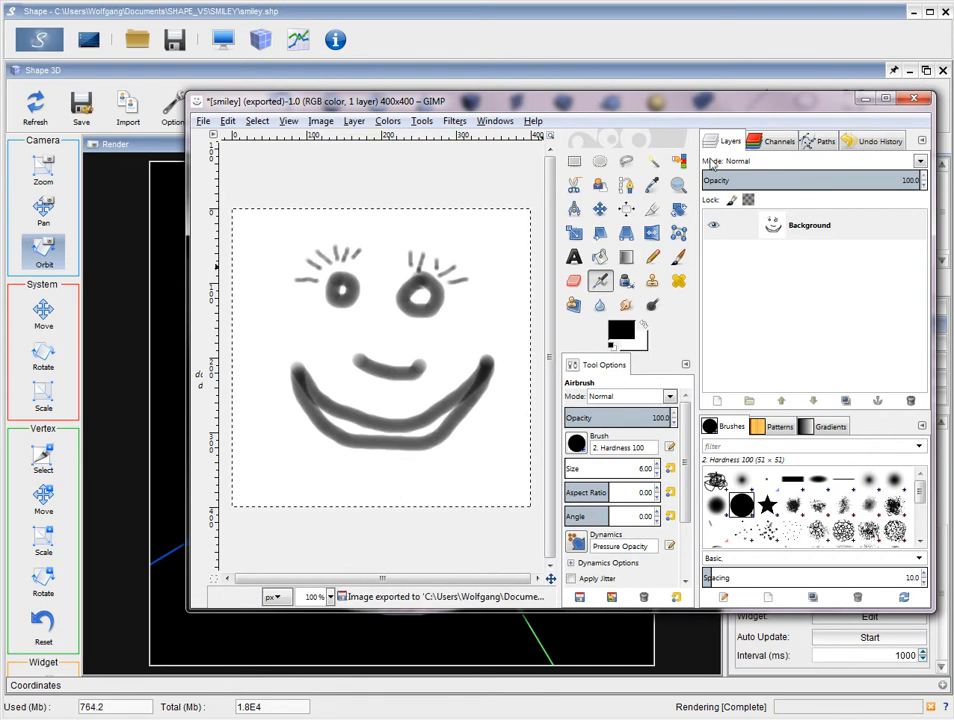
- Return to Shape and run the Texture modifier's Auto Update to reload the edited image, stopping it once the texture has refreshed
{"action": "left_click", "coordinate": [866, 99]}
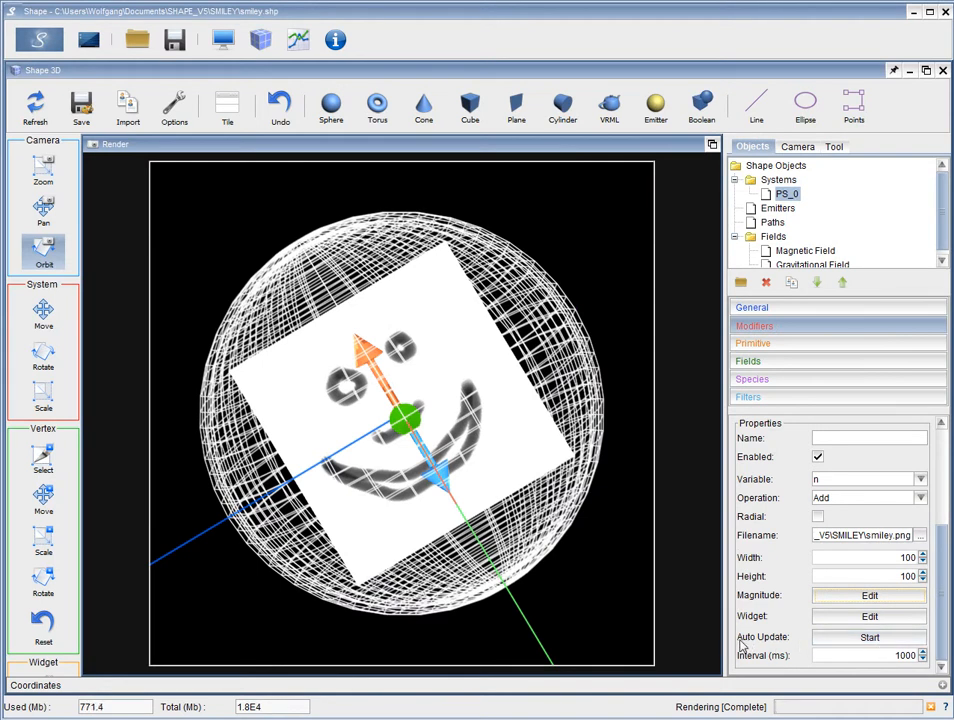
{"action": "left_click", "coordinate": [829, 646]}
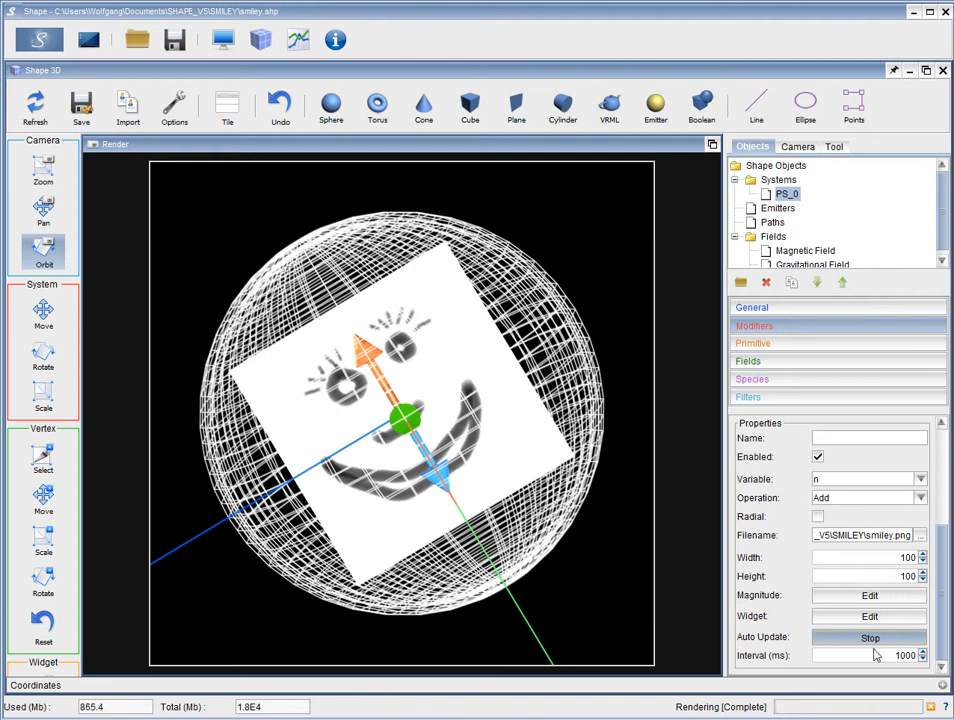
{"action": "left_click", "coordinate": [846, 638]}
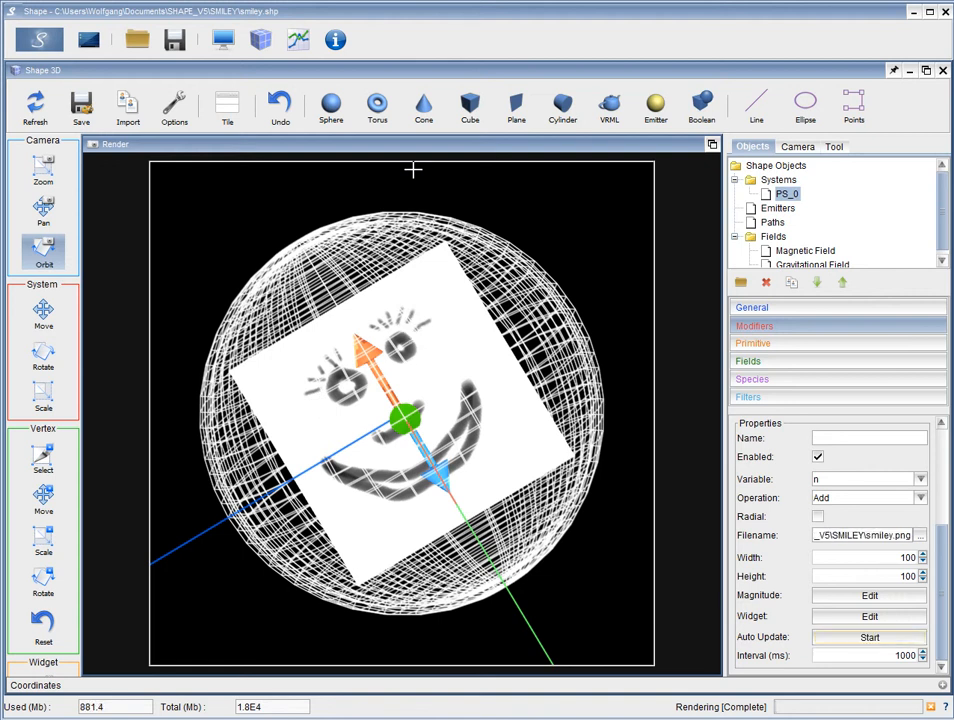
- Switch to the Renderer module and render the sphere with the refreshed smiley texture
{"action": "left_click", "coordinate": [222, 39]}
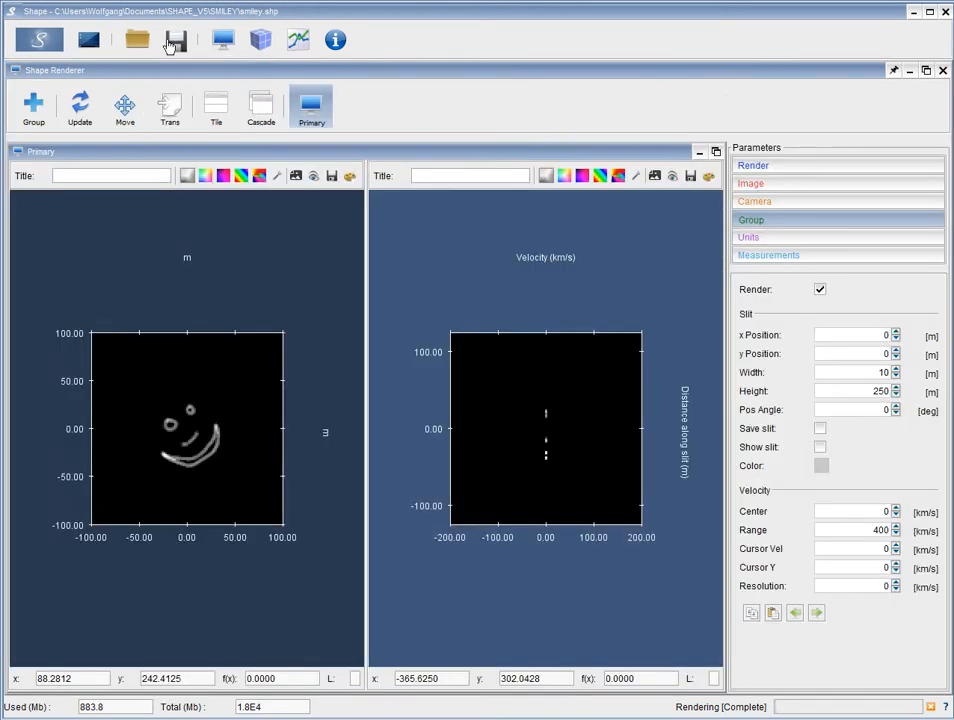
{"action": "left_click", "coordinate": [38, 40]}
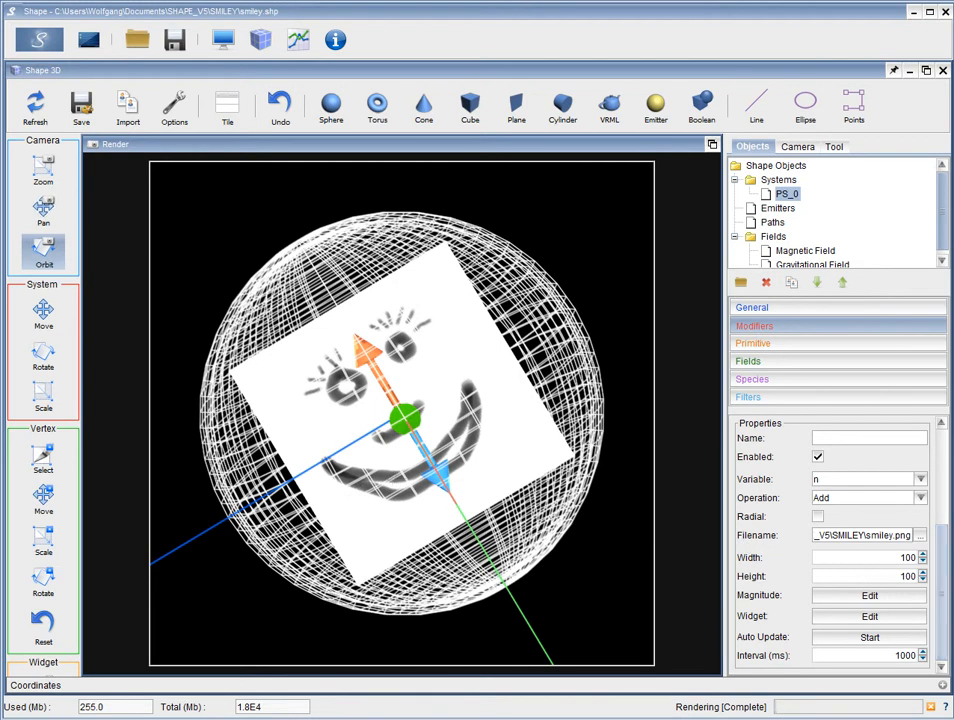
- Enable the Radial option of the Texture modifier in the 3D module, look at the Renderer module and return to the 3D module
{"action": "left_click_drag", "start_coordinate": [306, 367], "coordinate": [421, 423]}
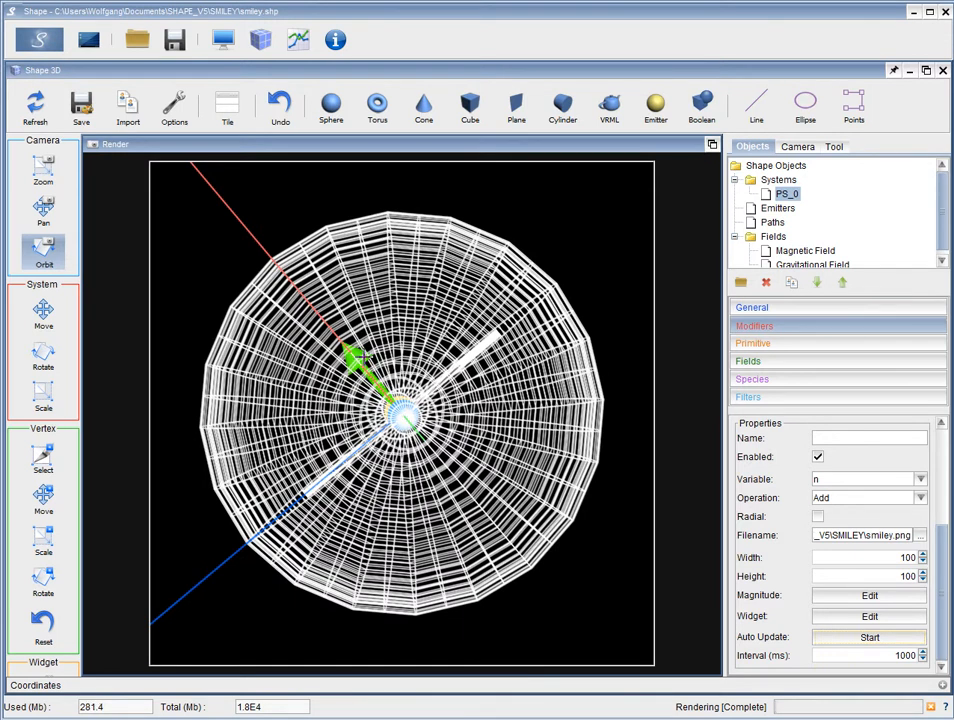
{"action": "left_click_drag", "start_coordinate": [420, 455], "coordinate": [394, 532]}
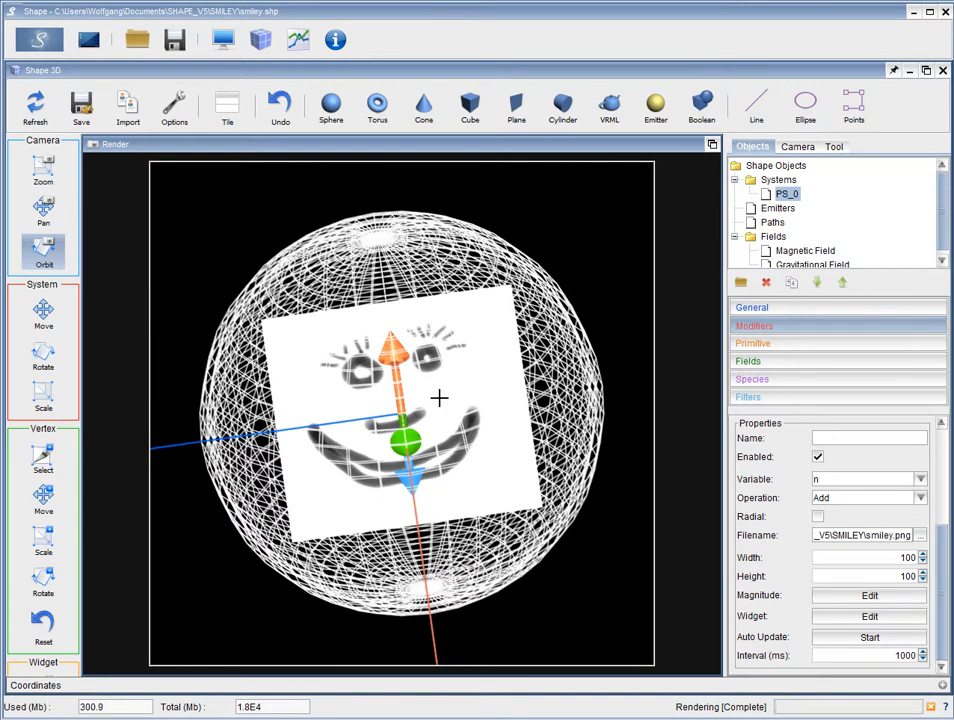
{"action": "left_click", "coordinate": [818, 517]}
{"action": "left_click", "coordinate": [223, 40]}
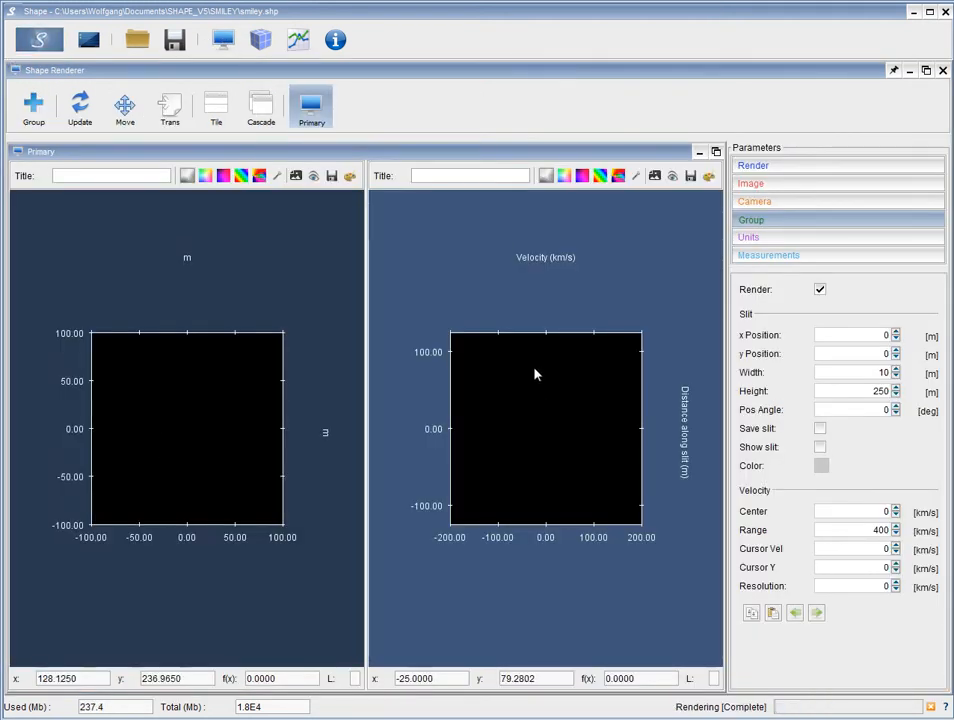
{"action": "left_click", "coordinate": [260, 40]}
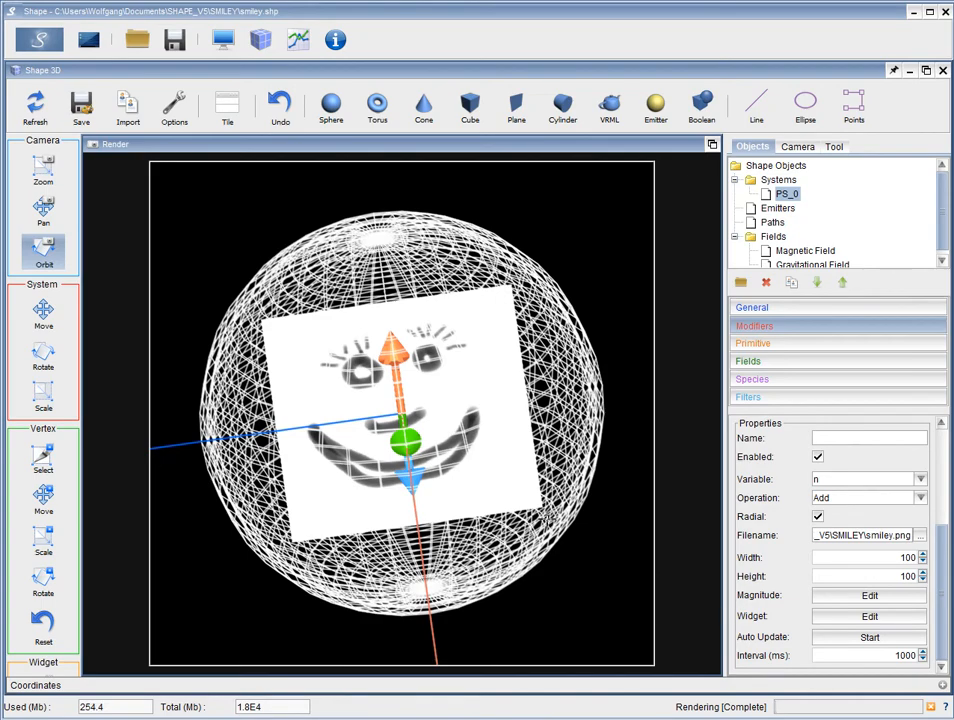
- Set the y translation of the Texture modifier's widget to 30 and close its settings
{"action": "left_click_drag", "start_coordinate": [392, 425], "coordinate": [439, 475]}
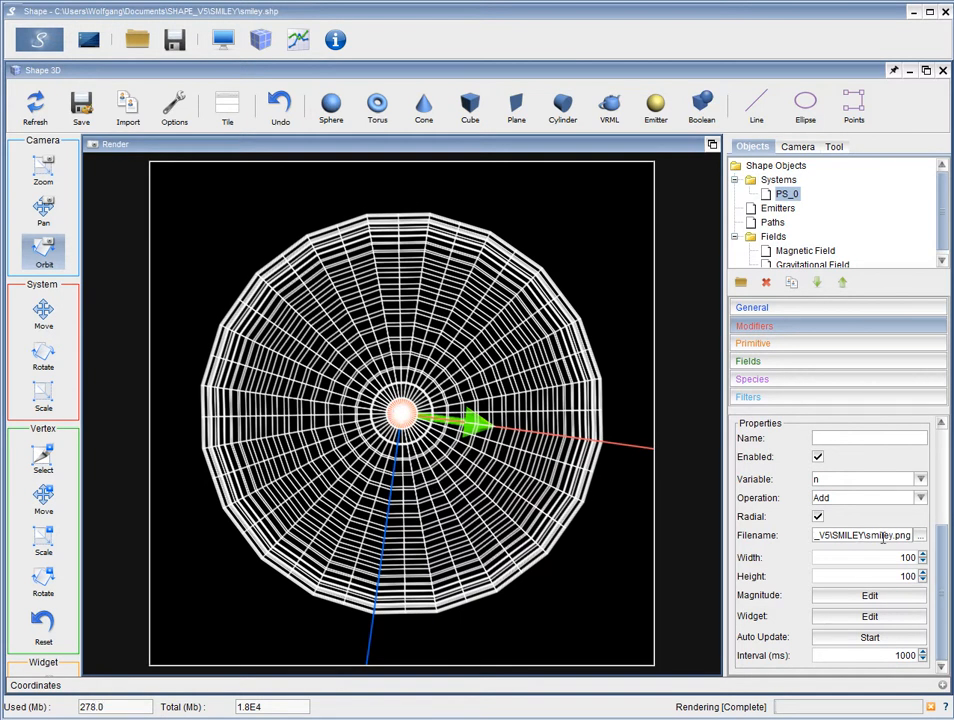
{"action": "left_click", "coordinate": [872, 617]}
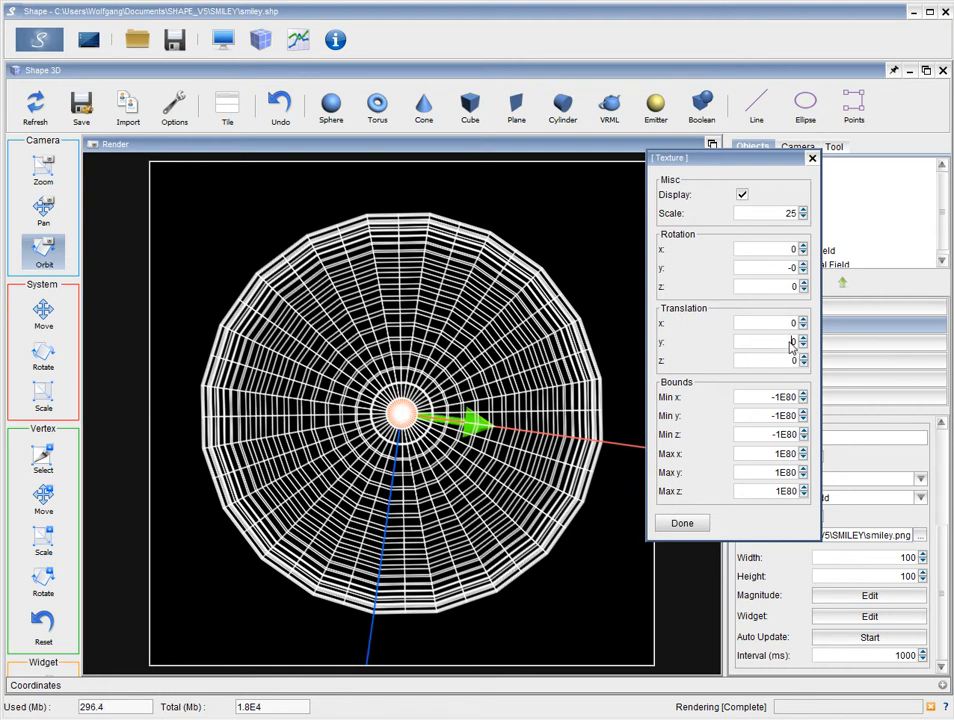
{"action": "key", "text": "Return"}
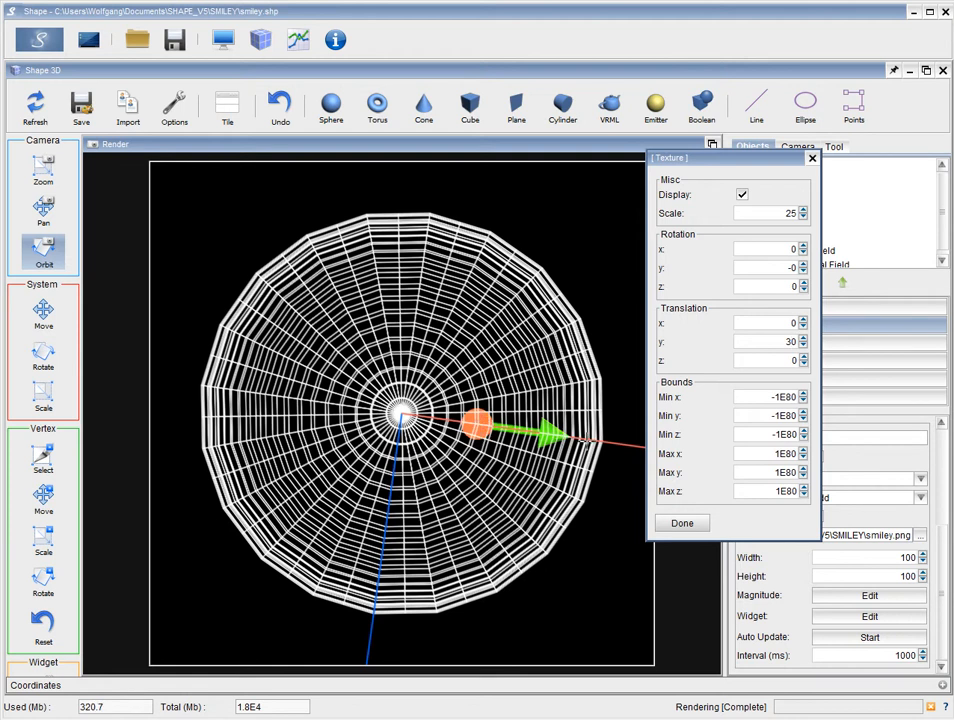
{"action": "left_click", "coordinate": [812, 158]}
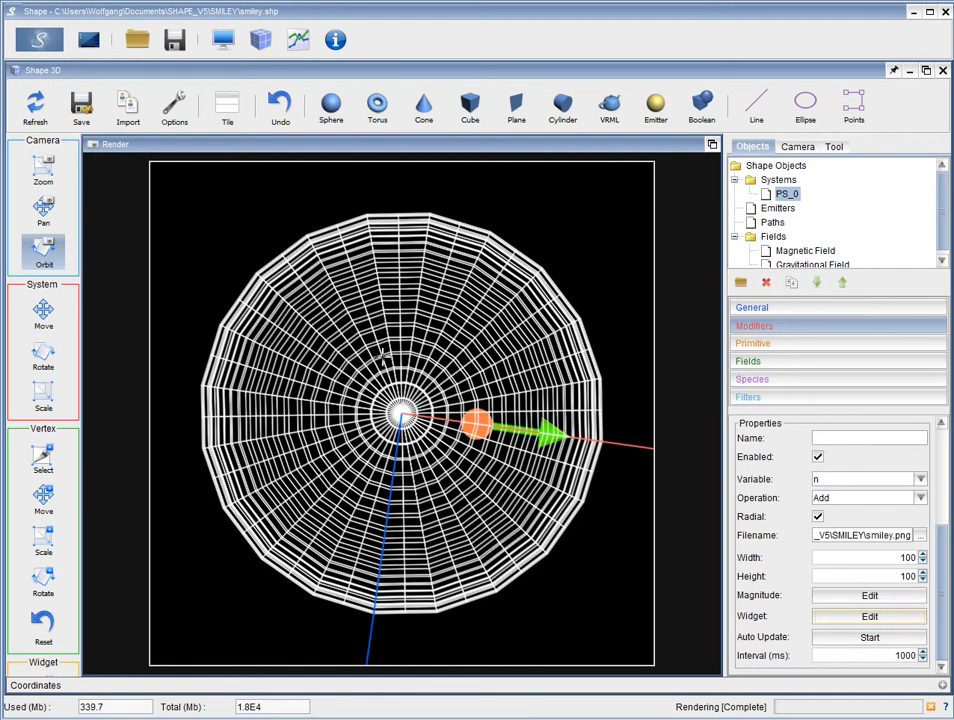
- Switch to the Renderer module and render the sphere with the shifted radial texture
{"action": "left_click_drag", "start_coordinate": [297, 300], "coordinate": [357, 333]}
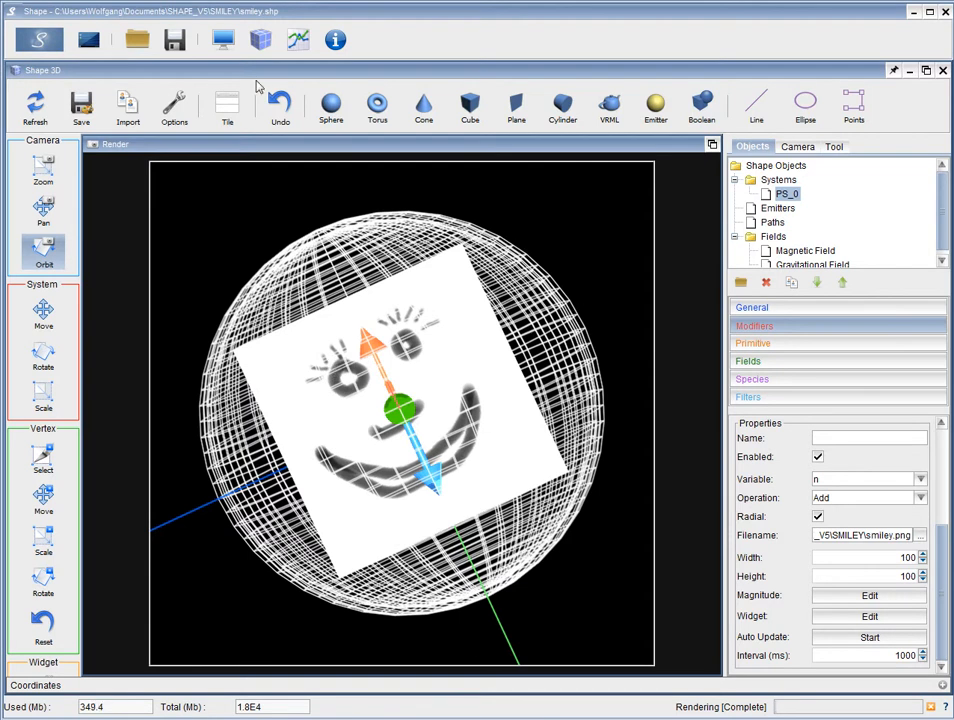
{"action": "left_click", "coordinate": [221, 43]}
{"action": "left_click", "coordinate": [43, 43]}
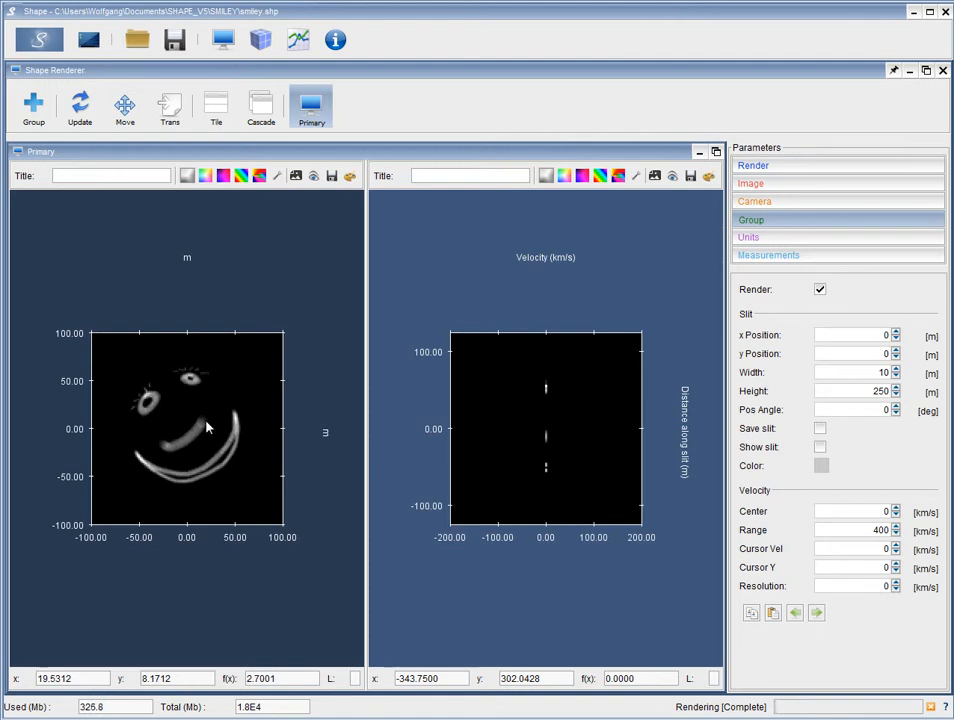
- Return to the 3D module, look through the Shape message log and go back to the 3D module
{"action": "left_click", "coordinate": [263, 41]}
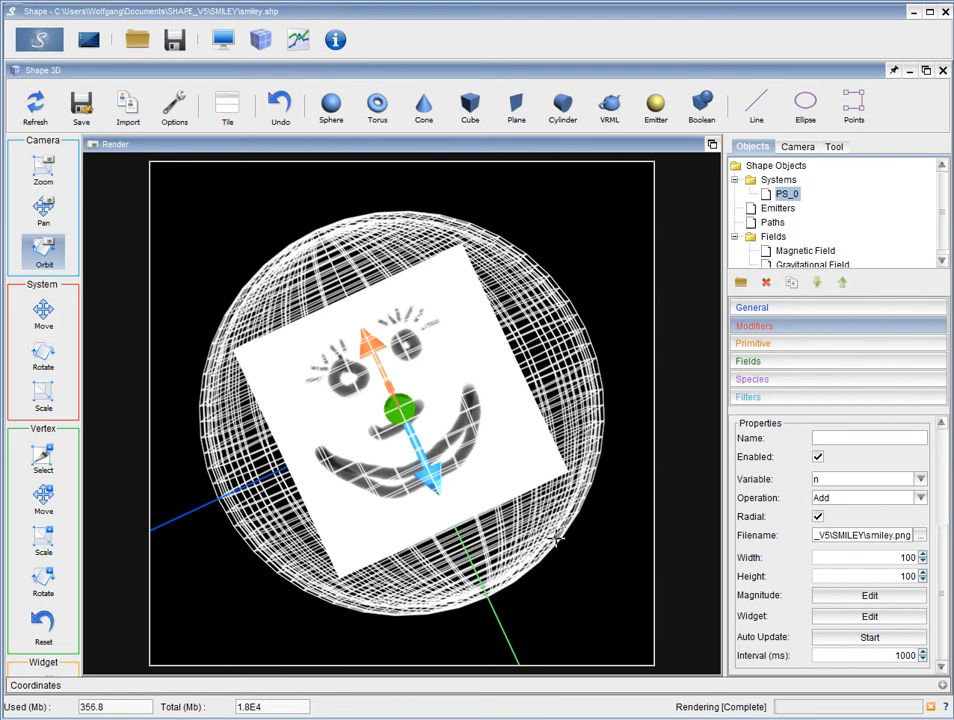
{"action": "left_click", "coordinate": [865, 535]}
{"action": "left_click", "coordinate": [337, 41]}
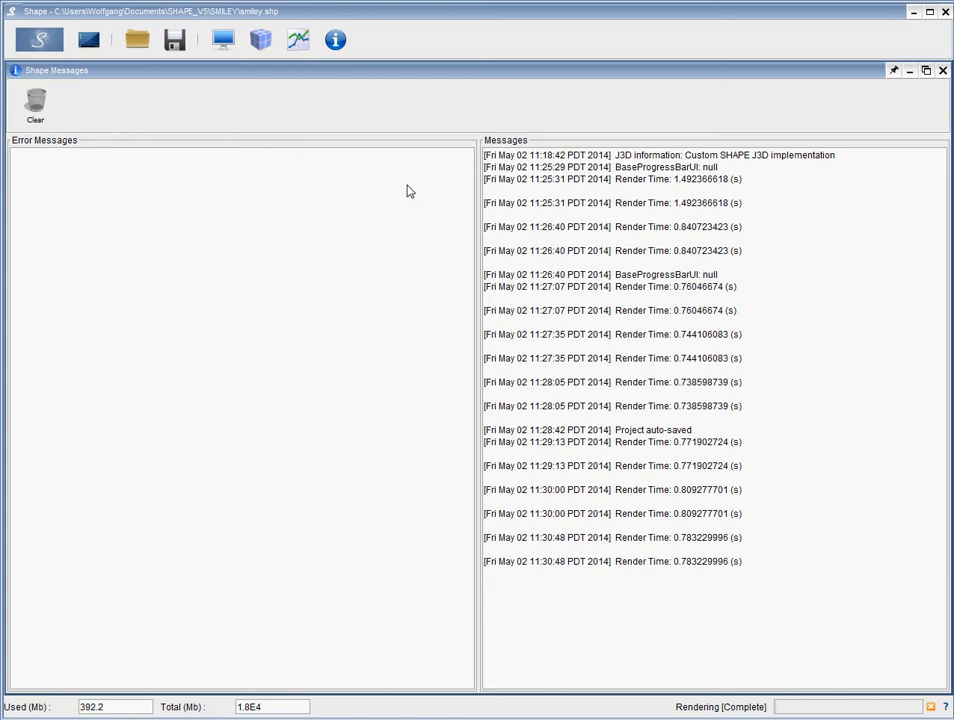
{"action": "left_click", "coordinate": [261, 40]}
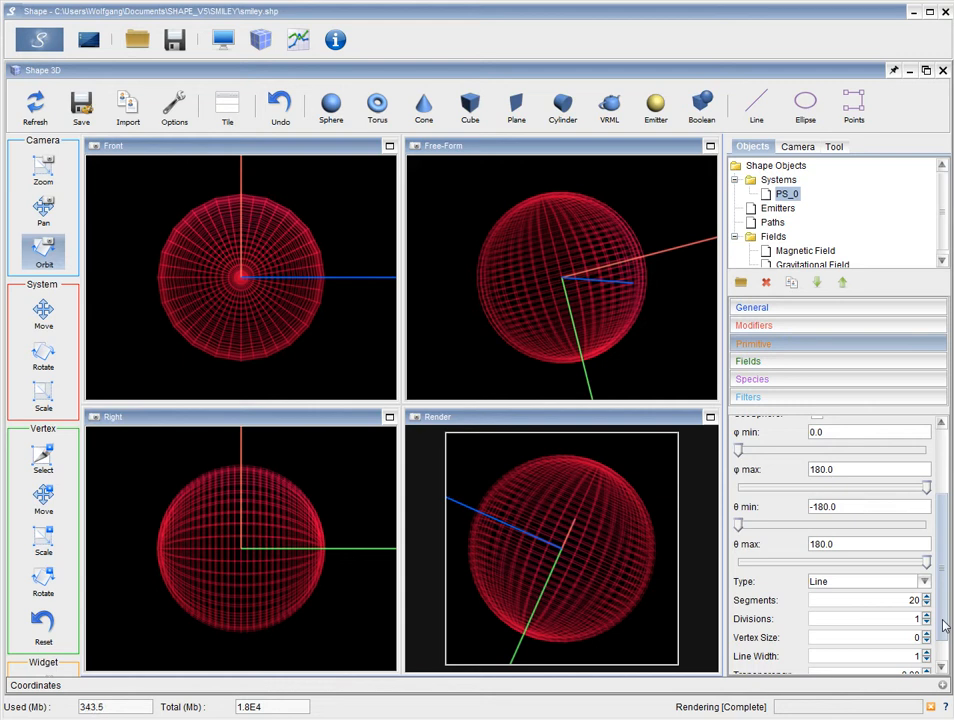
- Add an Image Displacement modifier to the sphere system PS_0
{"action": "scroll", "coordinate": [815, 530], "scroll_direction": "up", "scroll_amount": 3}
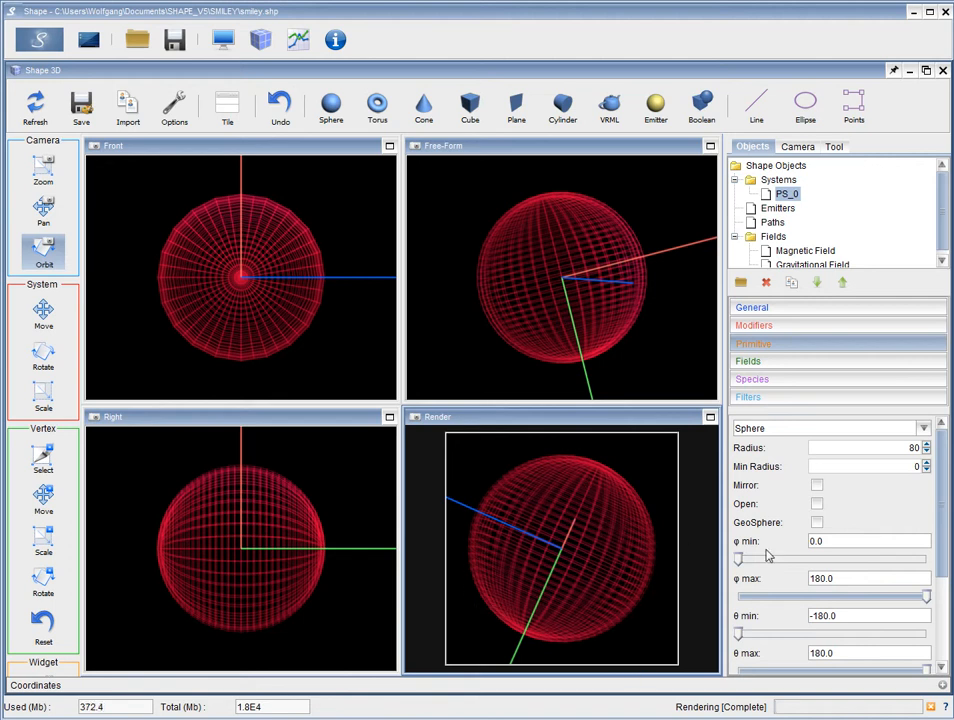
{"action": "left_click", "coordinate": [854, 328]}
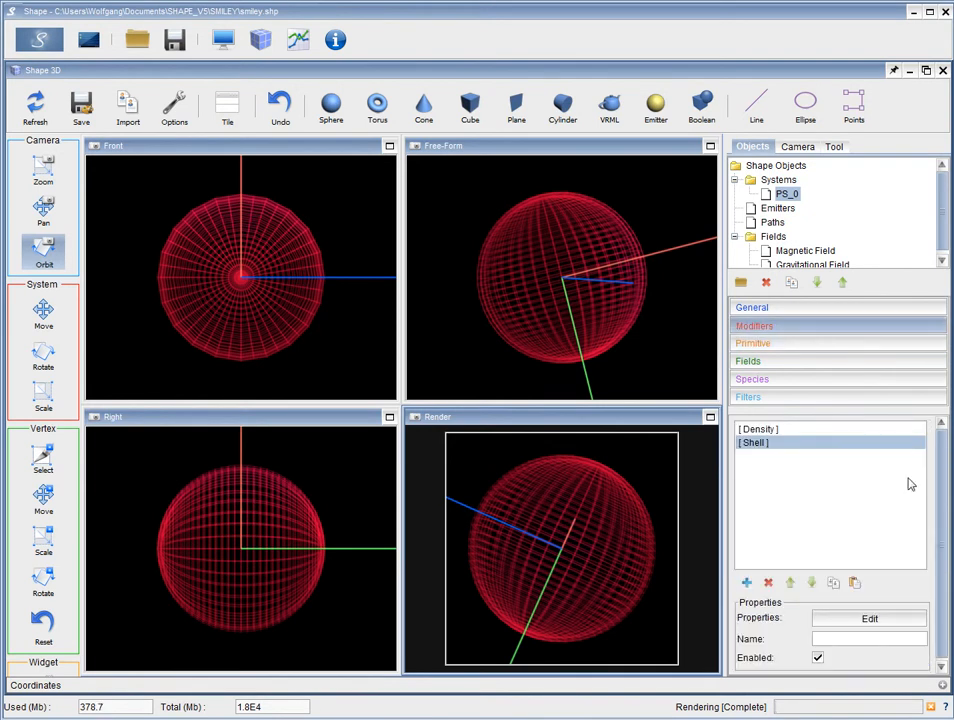
{"action": "left_click", "coordinate": [746, 582]}
{"action": "left_click", "coordinate": [845, 581]}
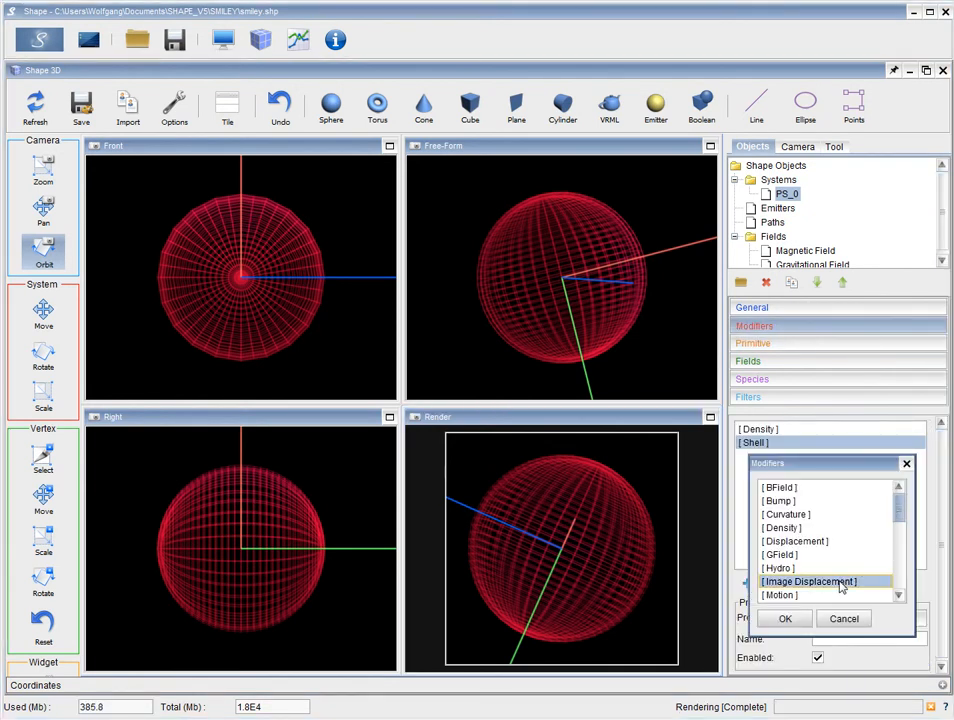
{"action": "left_click", "coordinate": [785, 619]}
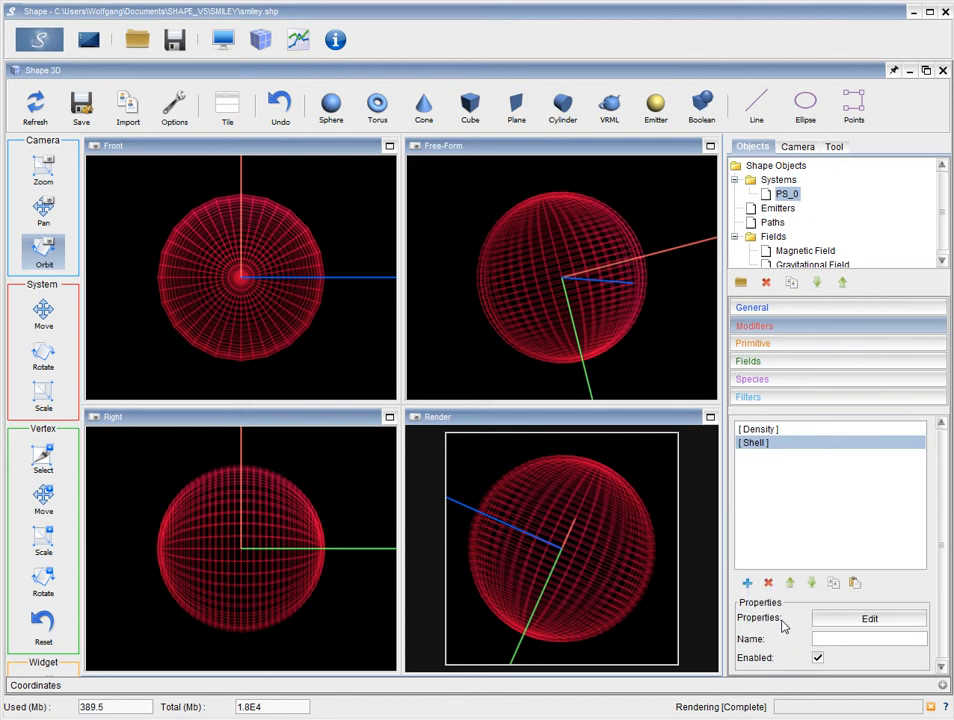
- Load smiley.png from the SMILEY folder as the image of the Image Displacement modifier
{"action": "left_click_drag", "start_coordinate": [948, 490], "coordinate": [927, 562]}
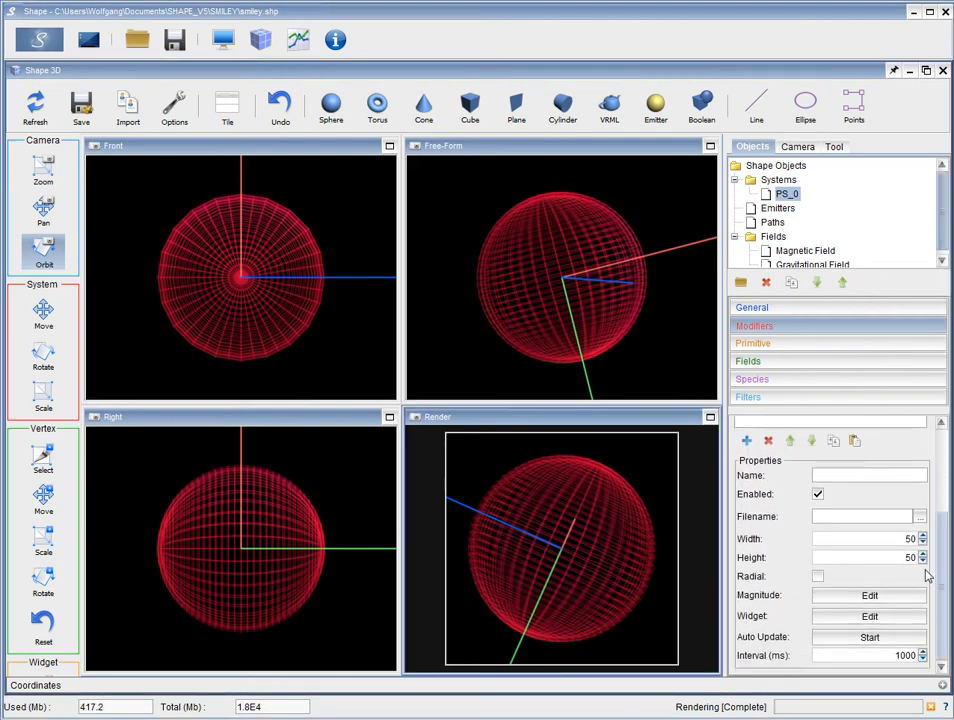
{"action": "left_click", "coordinate": [918, 518]}
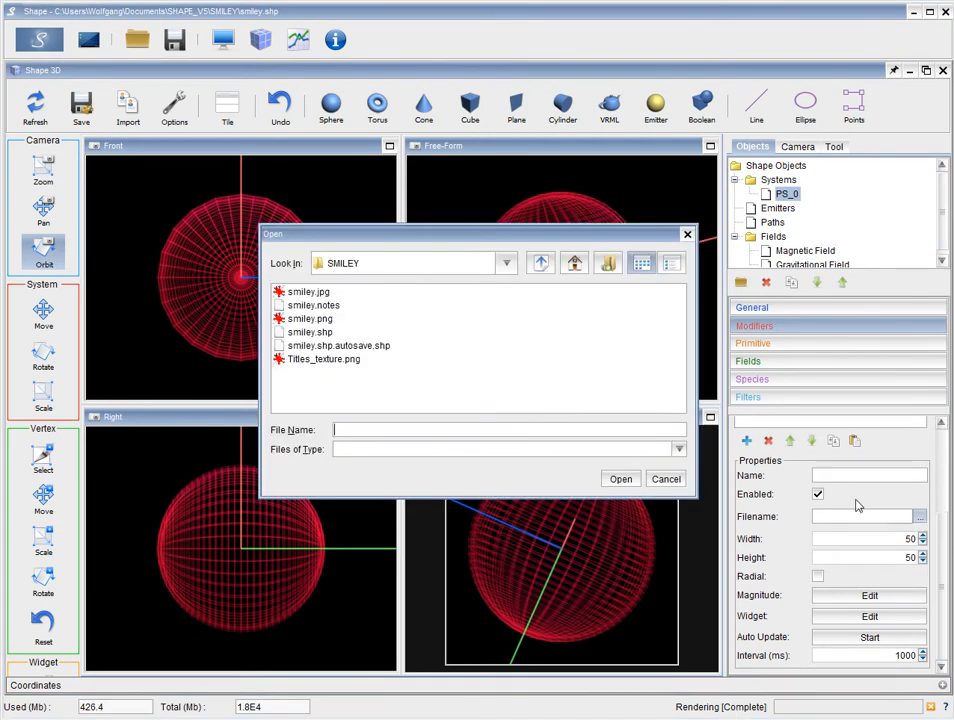
{"action": "left_click", "coordinate": [312, 319]}
{"action": "left_click", "coordinate": [615, 479]}
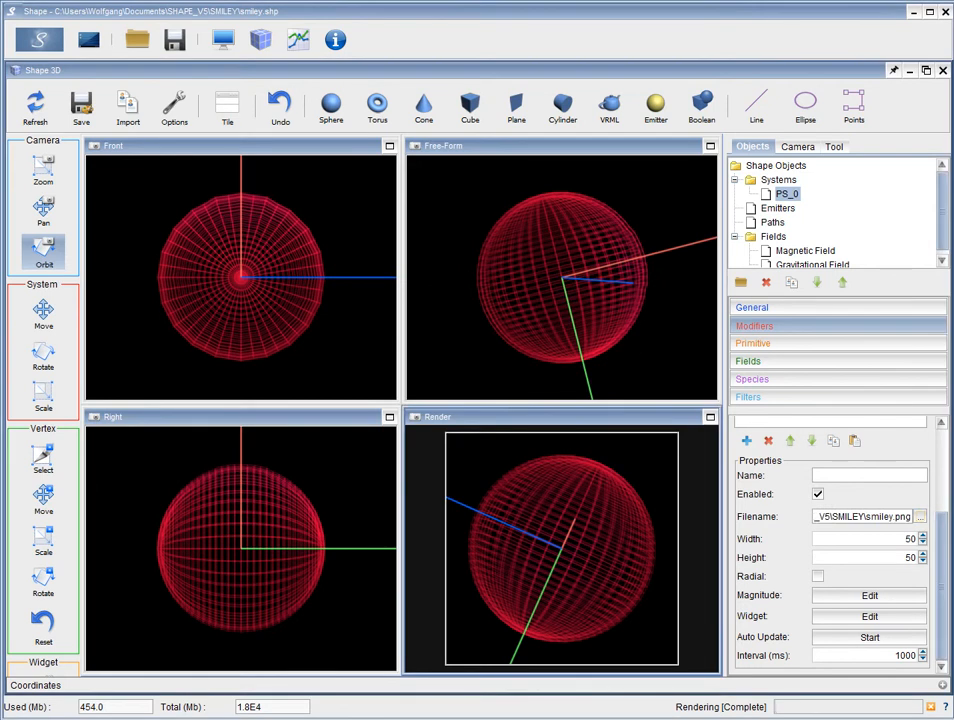
- Display the Image Displacement modifier's widget and move its settings window clear of the Render view
{"action": "left_click", "coordinate": [903, 617]}
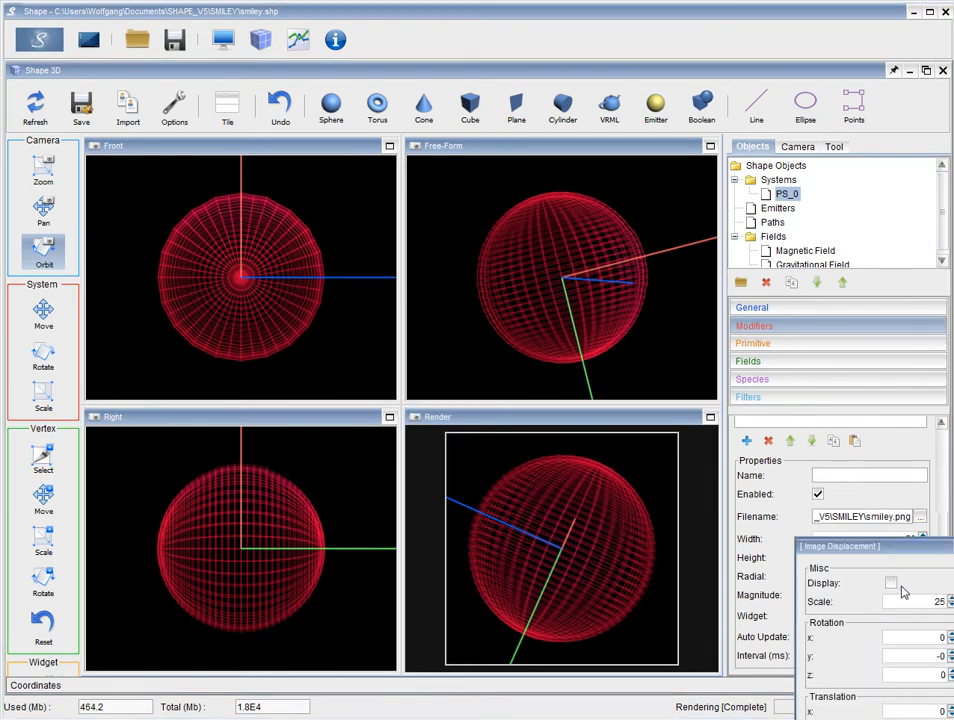
{"action": "left_click", "coordinate": [892, 583]}
{"action": "left_click_drag", "start_coordinate": [903, 549], "coordinate": [185, 158]}
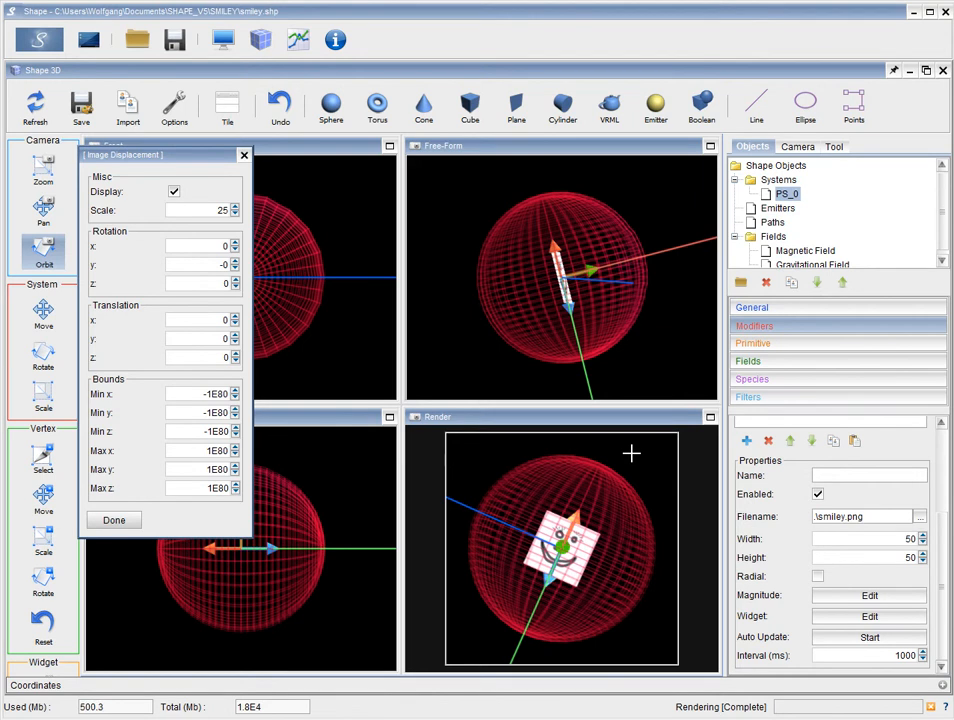
- Set the displacement image's height and width to 100
{"action": "left_click", "coordinate": [908, 558]}
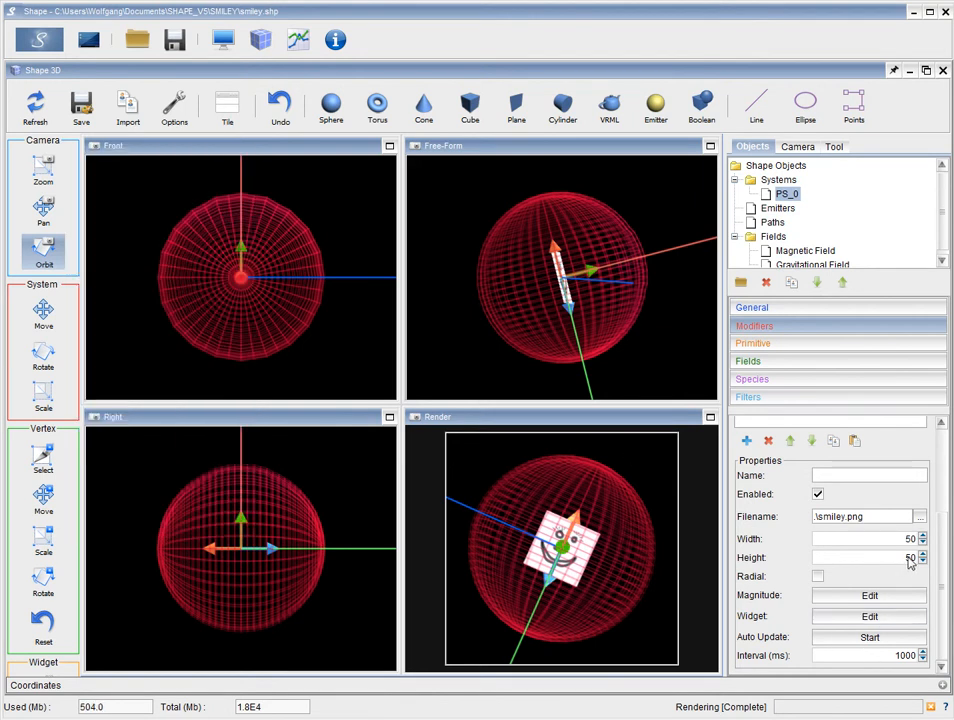
{"action": "double_click", "coordinate": [911, 540]}
{"action": "key", "text": "Return"}
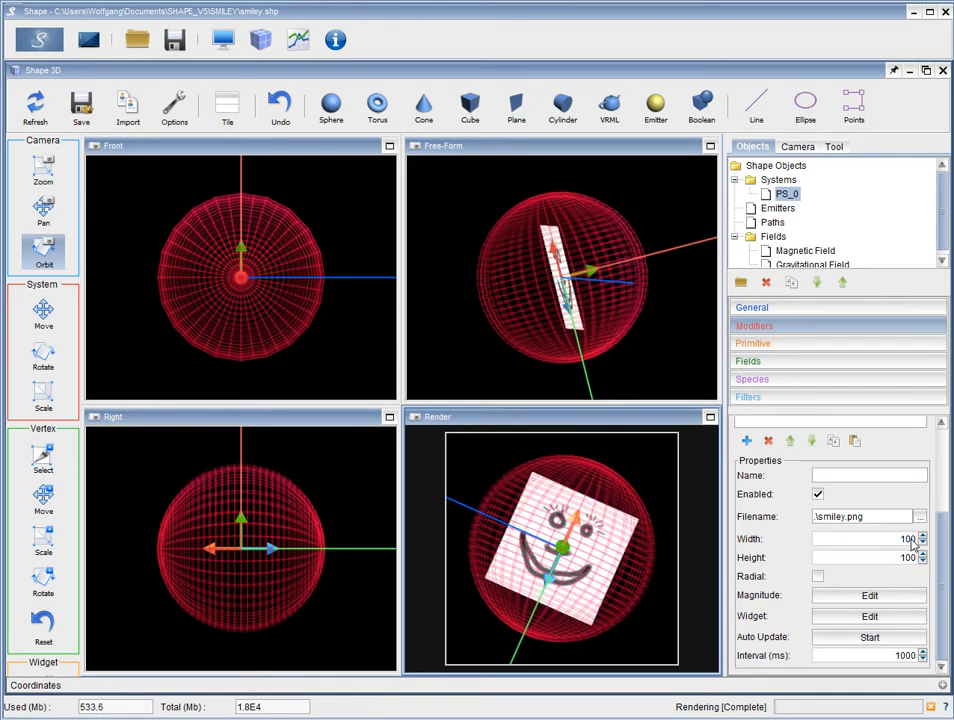
- Set the Image Displacement modifier's magnitude function to 1-x and accept it
{"action": "left_click", "coordinate": [870, 596]}
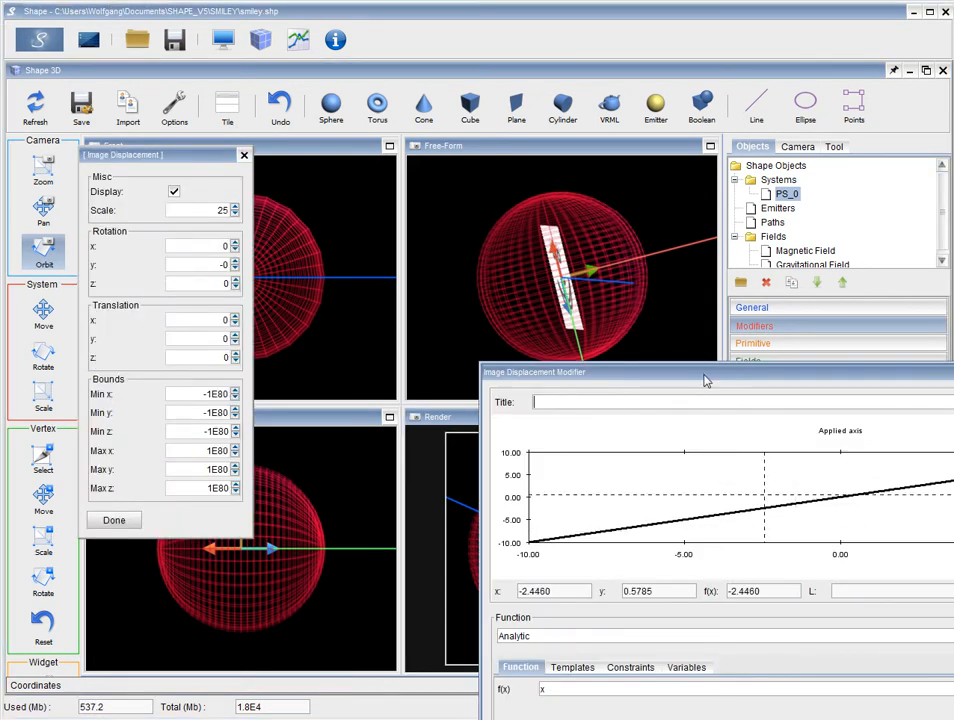
{"action": "left_click_drag", "start_coordinate": [755, 380], "coordinate": [436, 185]}
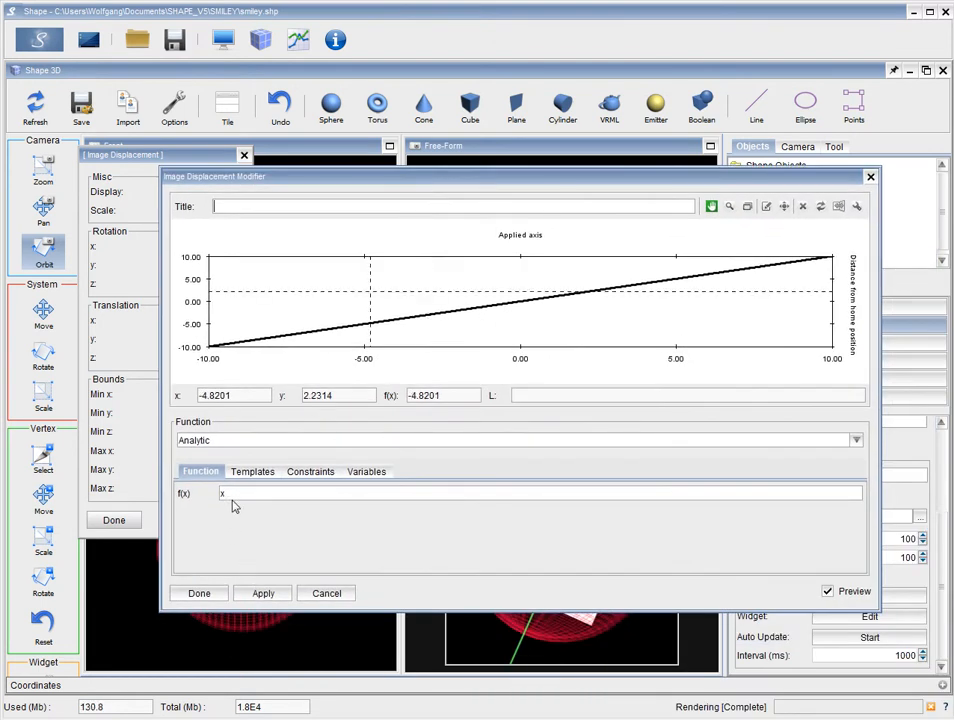
{"action": "left_click_drag", "start_coordinate": [236, 495], "coordinate": [214, 497]}
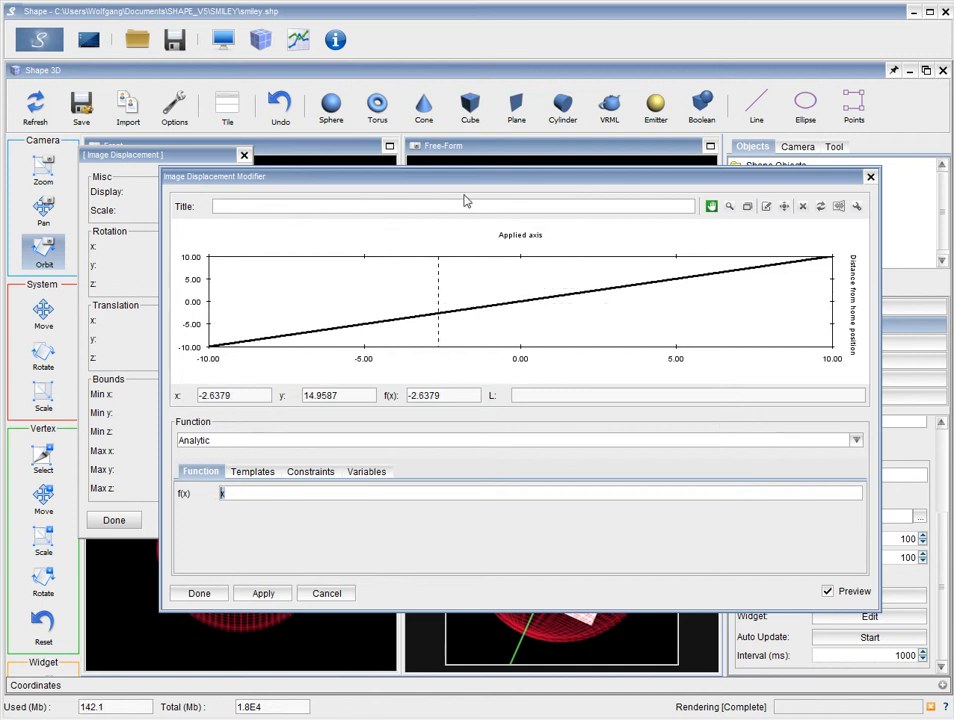
{"action": "left_click_drag", "start_coordinate": [471, 179], "coordinate": [436, 79]}
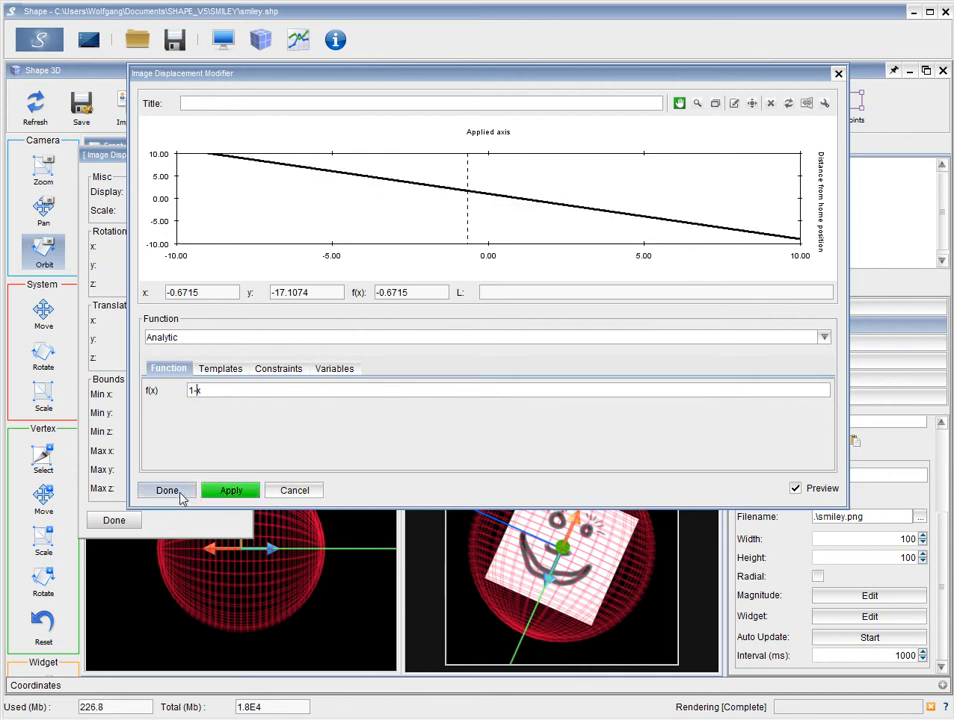
{"action": "left_click", "coordinate": [180, 495]}
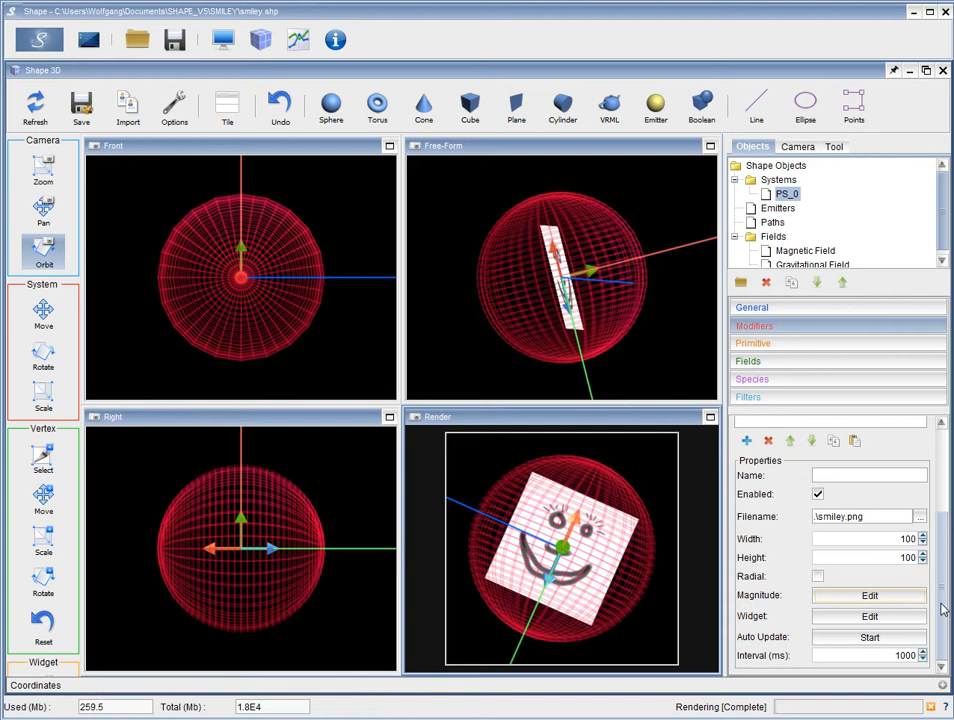
- Change the Image Displacement modifier's magnitude function to 20*(1-x) and accept it
{"action": "left_click", "coordinate": [903, 596]}
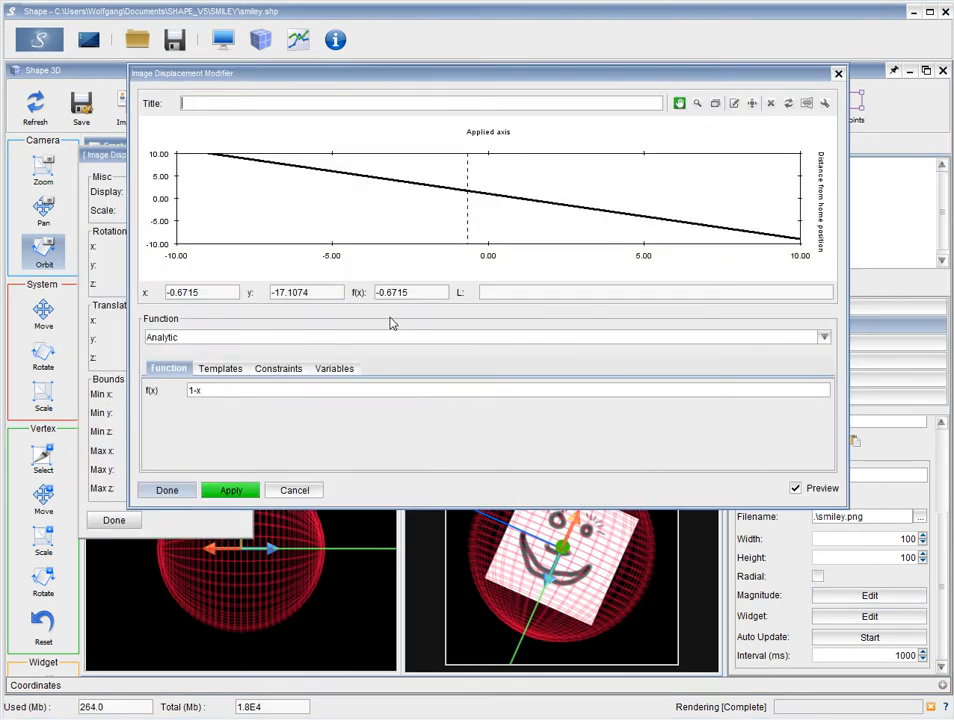
{"action": "left_click", "coordinate": [213, 390]}
{"action": "type", "text": "(20*("}
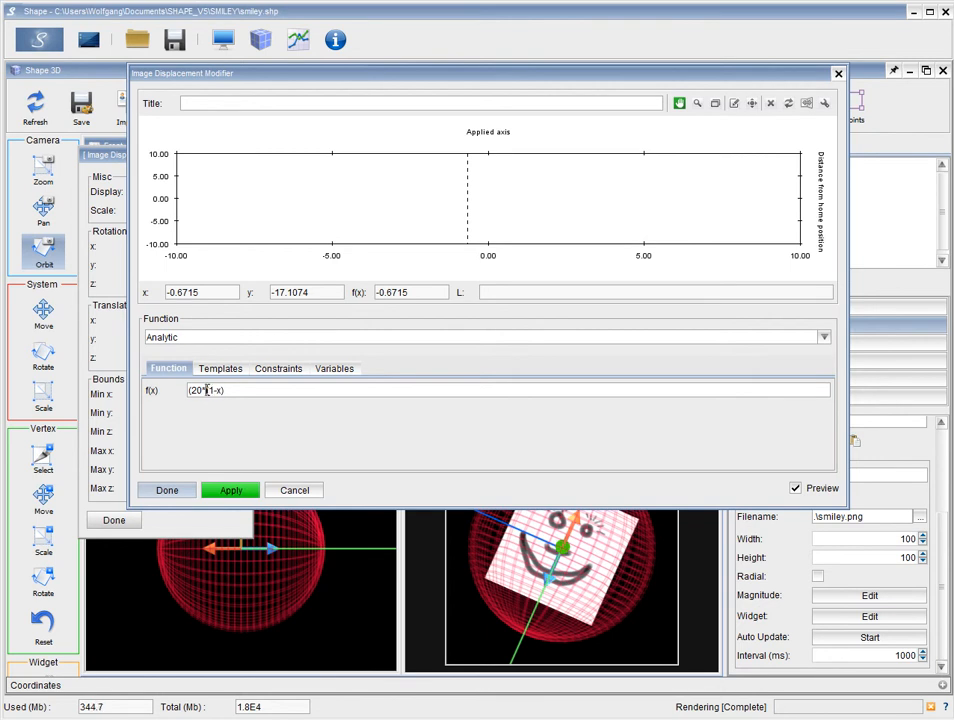
{"action": "key", "text": "BackSpace"}
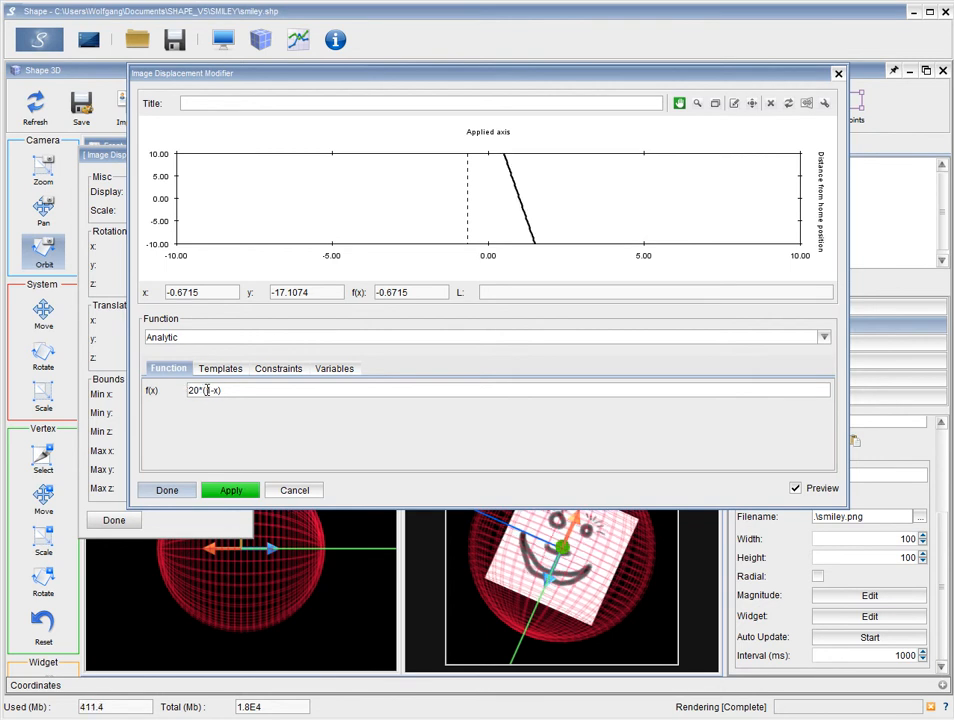
{"action": "left_click", "coordinate": [167, 491]}
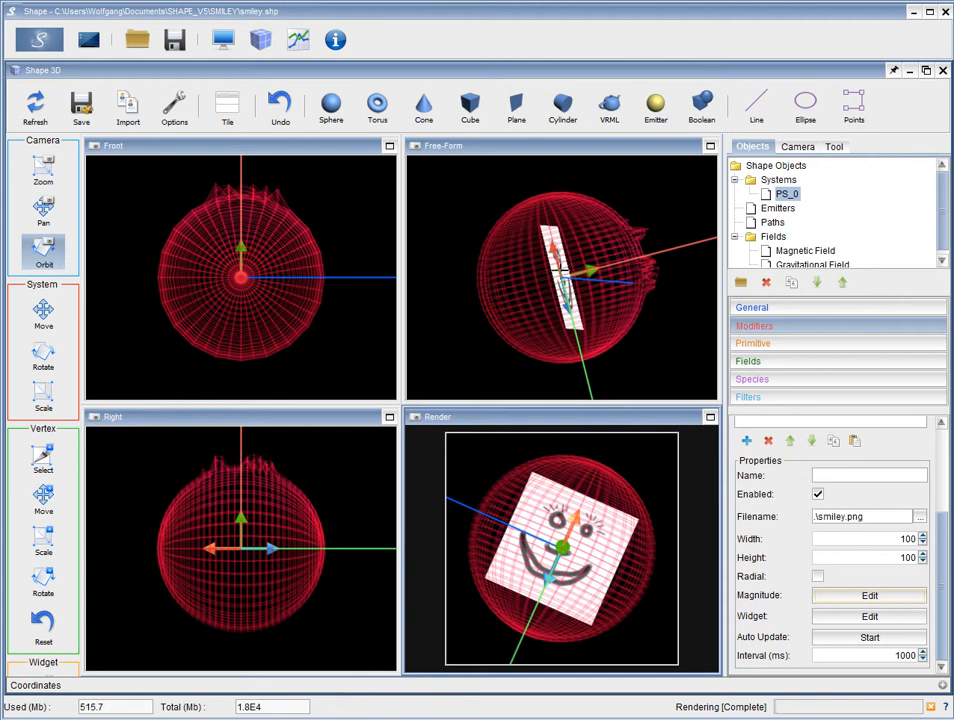
- Set the sphere primitive's segments to 60 and inspect the finer mesh in the maximized Free-Form view
{"action": "left_click_drag", "start_coordinate": [570, 270], "coordinate": [538, 294]}
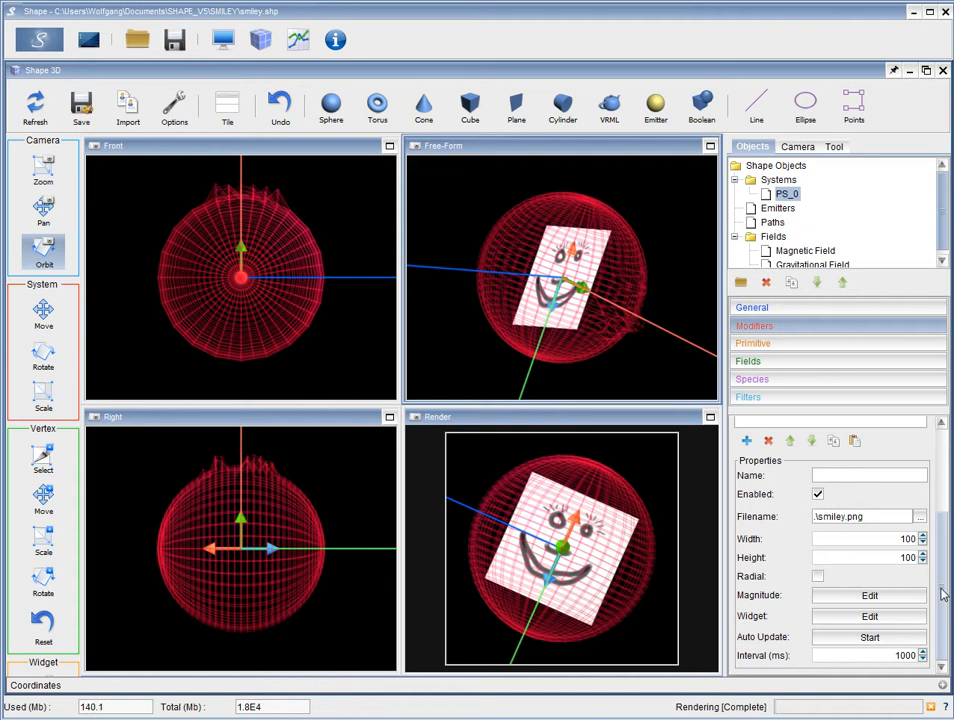
{"action": "left_click_drag", "start_coordinate": [941, 594], "coordinate": [941, 469]}
{"action": "left_click", "coordinate": [916, 344]}
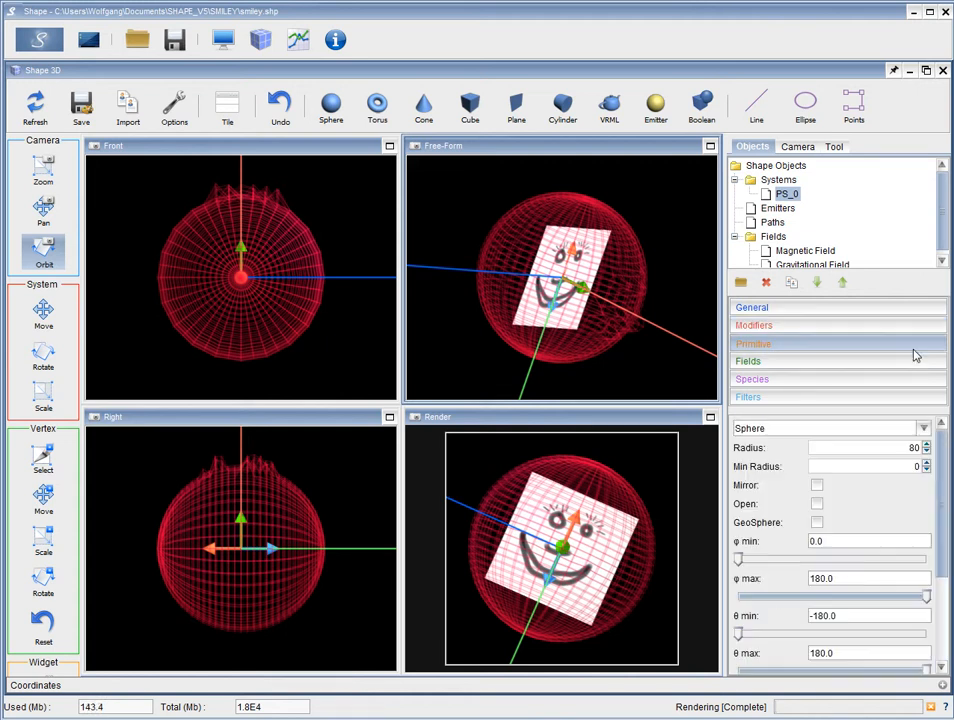
{"action": "scroll", "coordinate": [908, 560], "scroll_direction": "down", "scroll_amount": 5}
{"action": "double_click", "coordinate": [914, 568]}
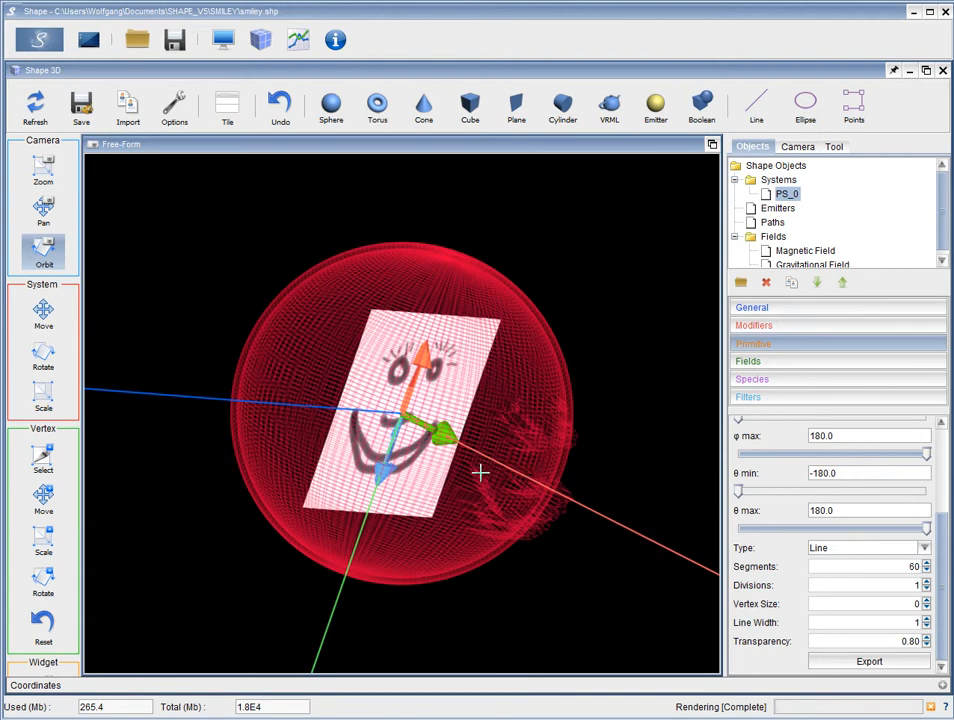
{"action": "left_click_drag", "start_coordinate": [479, 473], "coordinate": [473, 436]}
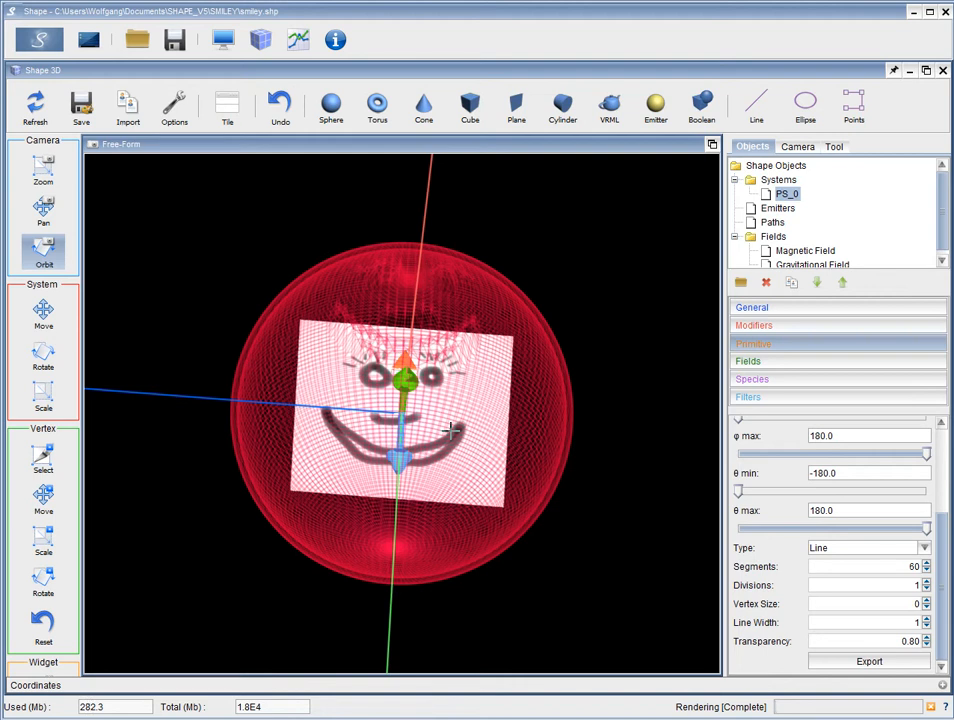
{"action": "mouse_move", "coordinate": [394, 413]}
{"action": "left_mouse_down"}
{"action": "mouse_move", "coordinate": [396, 440]}
{"action": "mouse_move", "coordinate": [394, 393]}
{"action": "left_mouse_up"}
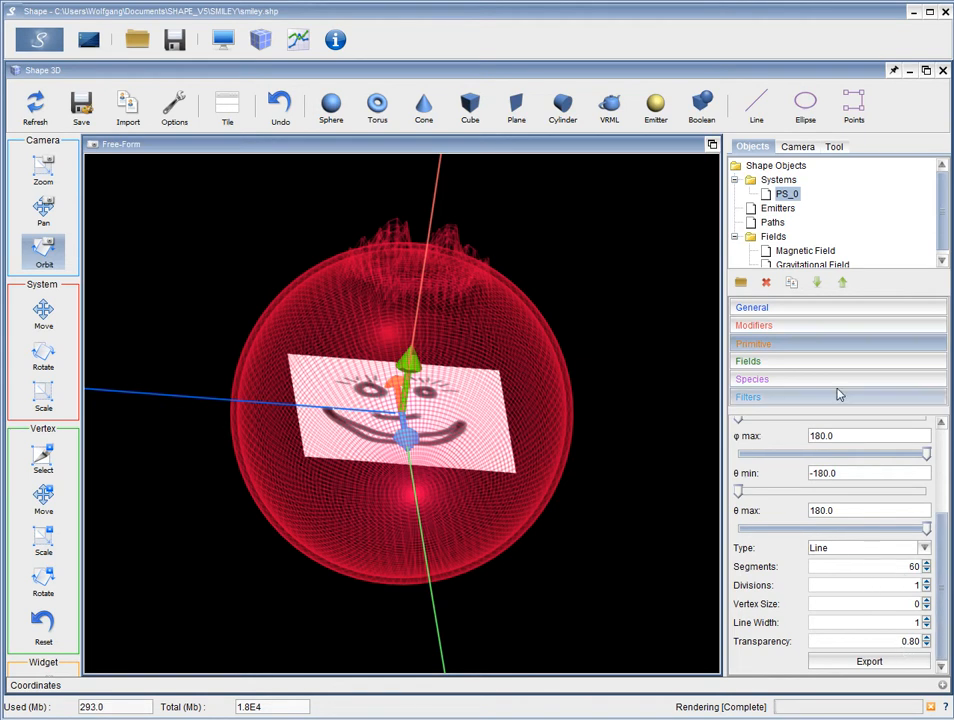
- Set the Image Displacement widget's y translation to 20 and close its settings
{"action": "left_click", "coordinate": [822, 328]}
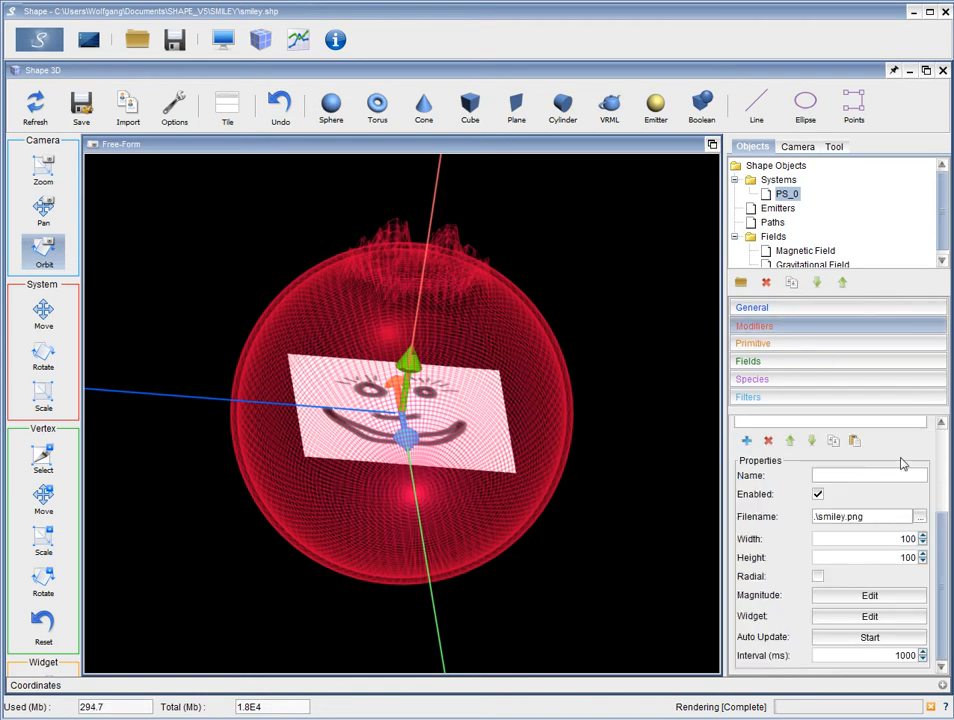
{"action": "left_click", "coordinate": [843, 618]}
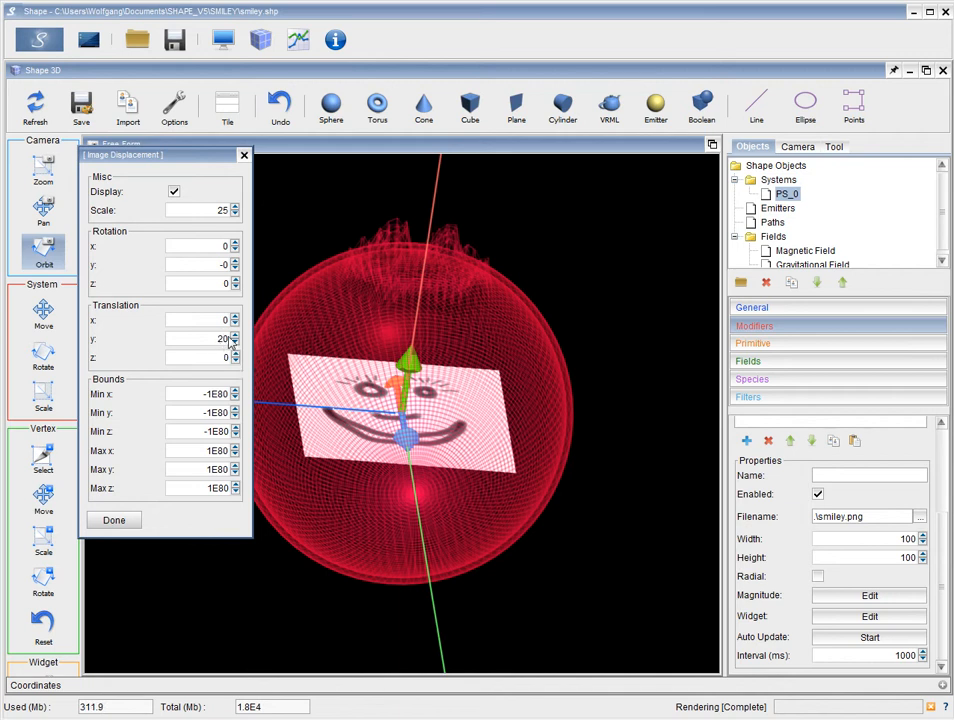
{"action": "key", "text": "Return"}
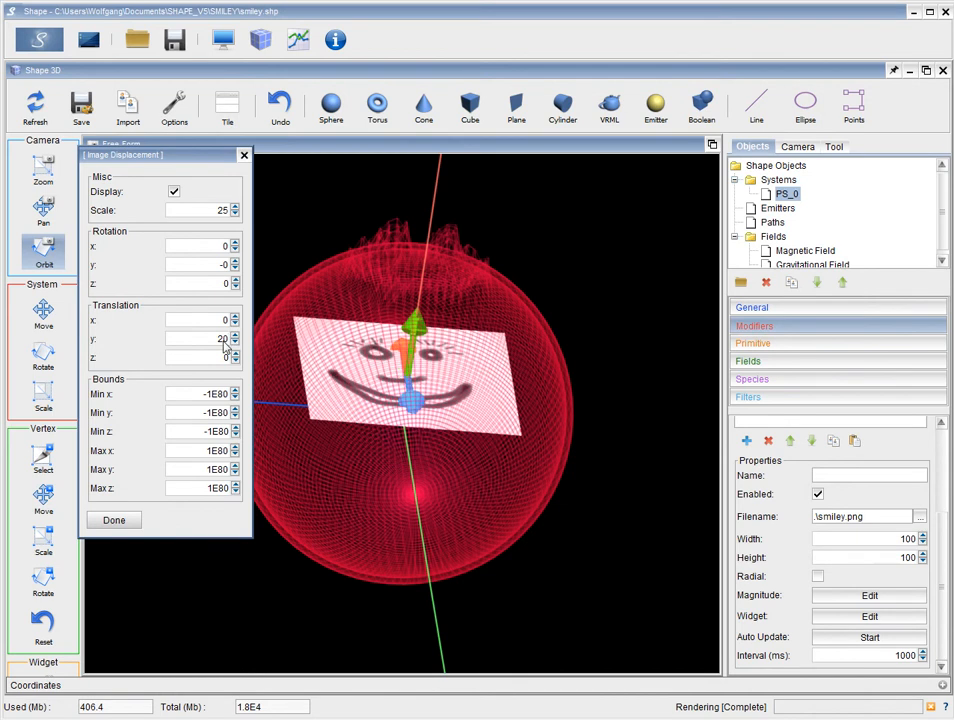
{"action": "left_click", "coordinate": [243, 155]}
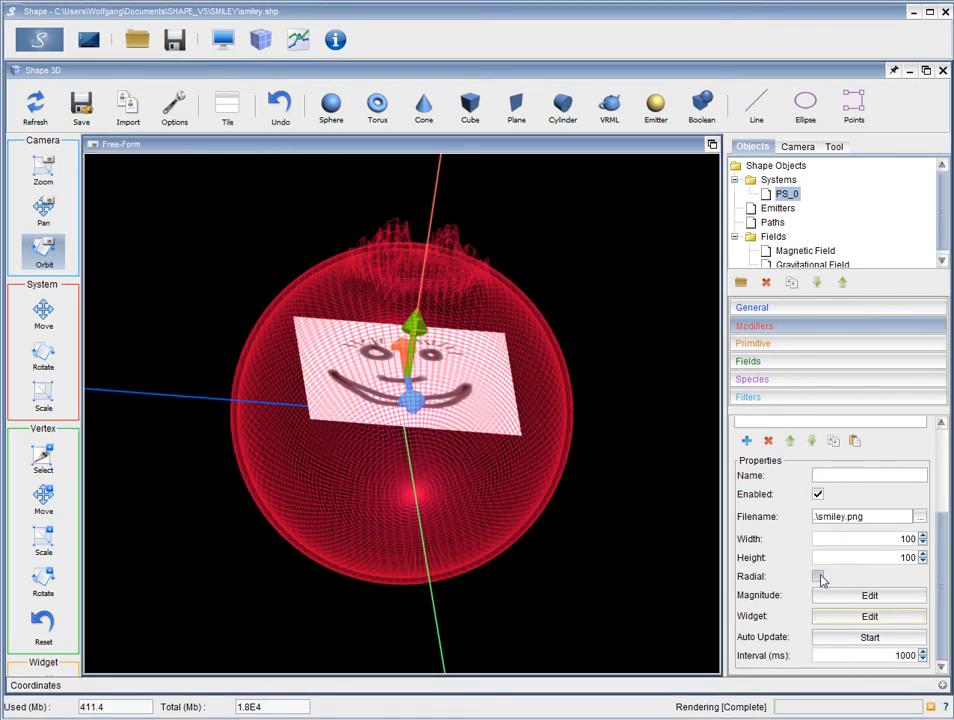
- Make the Image Displacement radial and reduce the displacement image's width and height to 50
{"action": "left_click", "coordinate": [818, 578]}
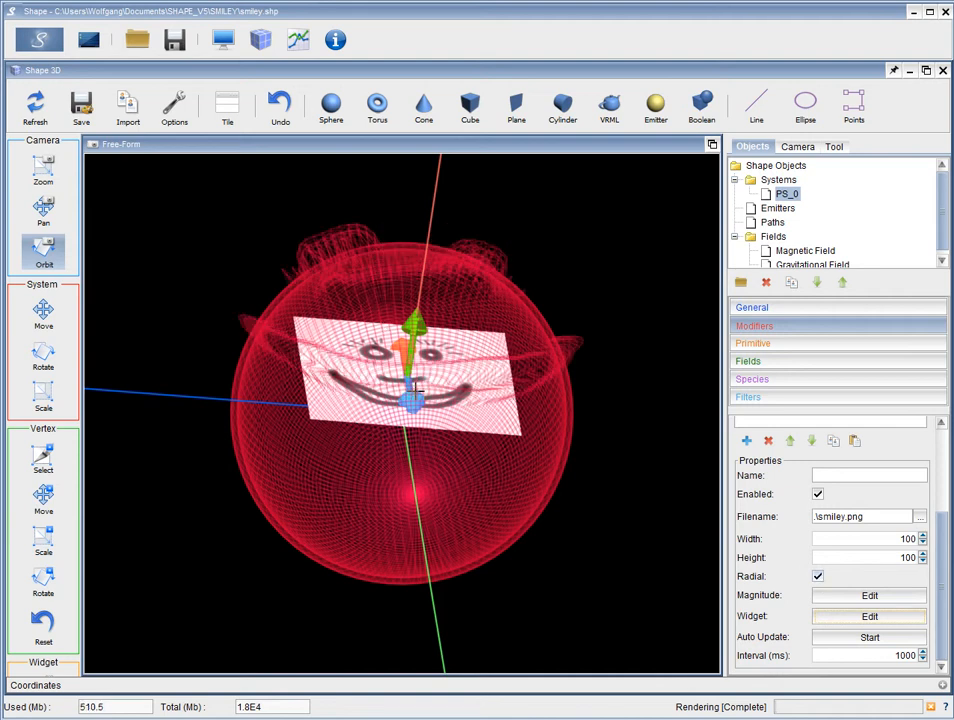
{"action": "left_click_drag", "start_coordinate": [415, 372], "coordinate": [475, 371]}
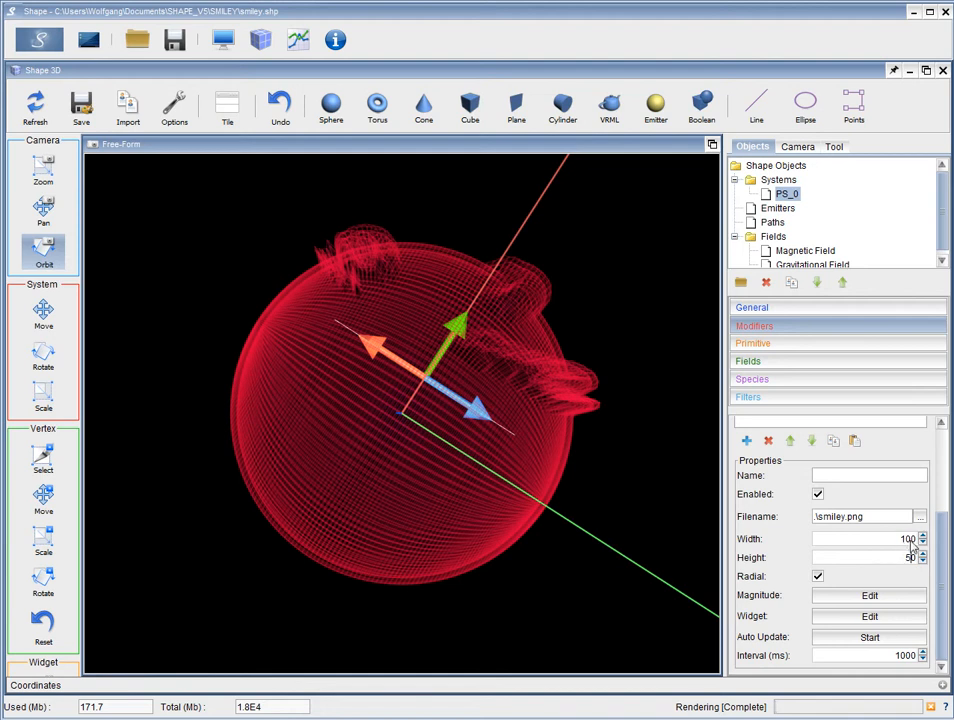
{"action": "double_click", "coordinate": [909, 540]}
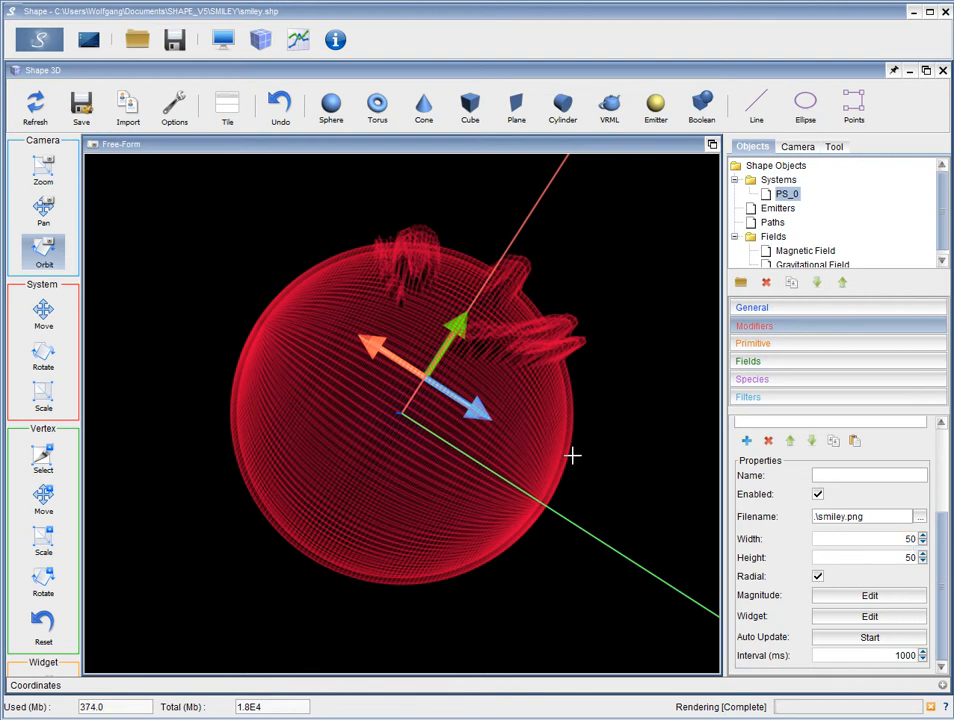
{"action": "left_click_drag", "start_coordinate": [481, 398], "coordinate": [428, 440]}
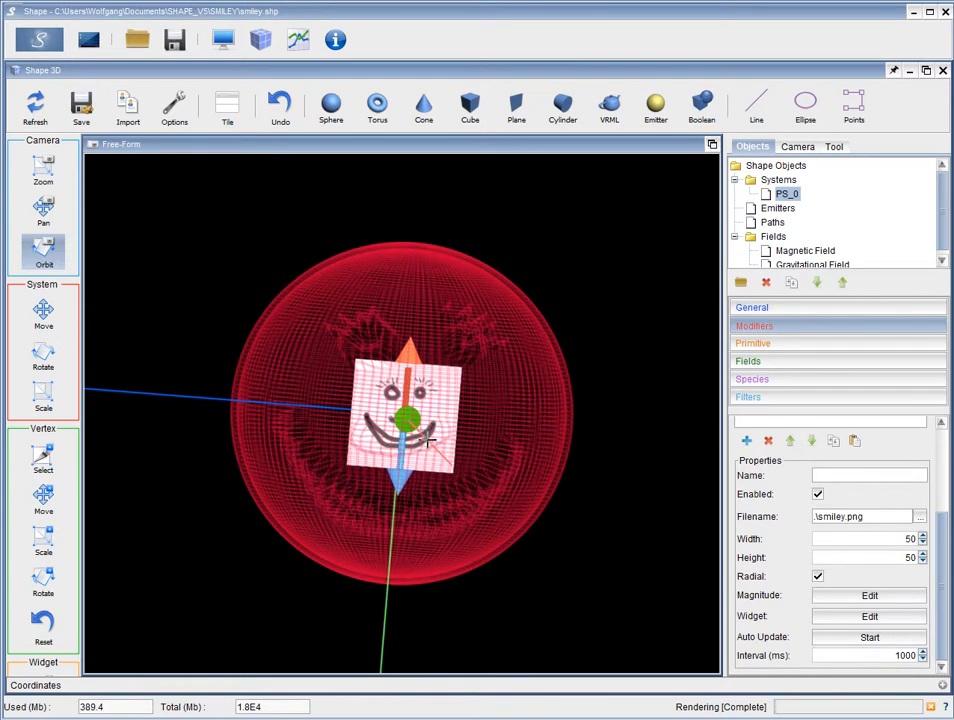
- Render the radially displaced sphere in the Renderer module and return to the 3D module
{"action": "left_click", "coordinate": [224, 40]}
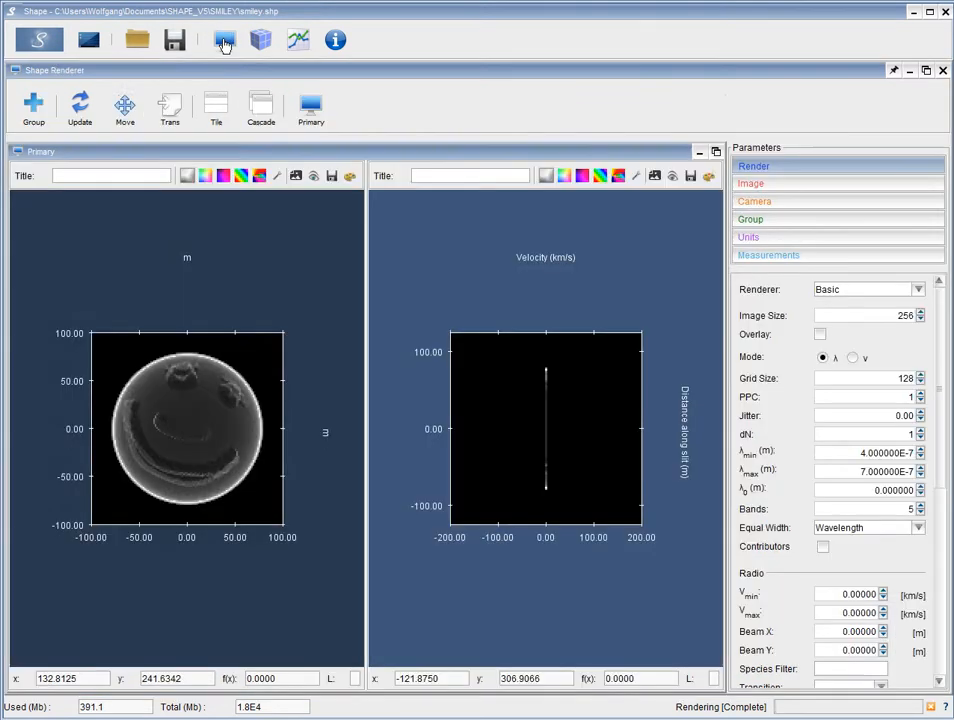
{"action": "left_click", "coordinate": [40, 40]}
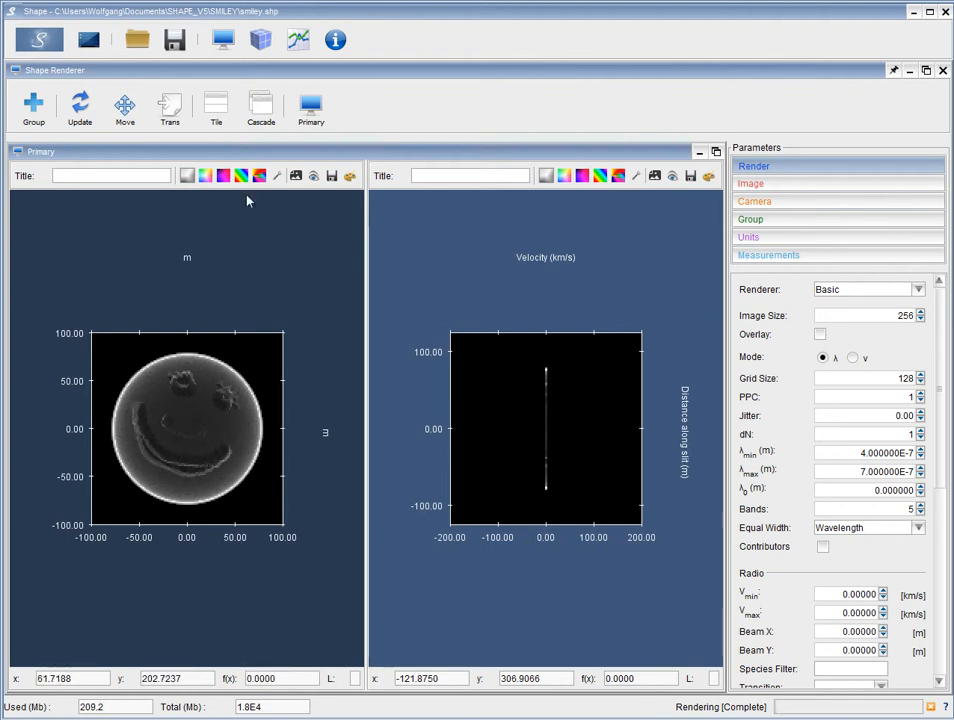
{"action": "left_click", "coordinate": [263, 40]}
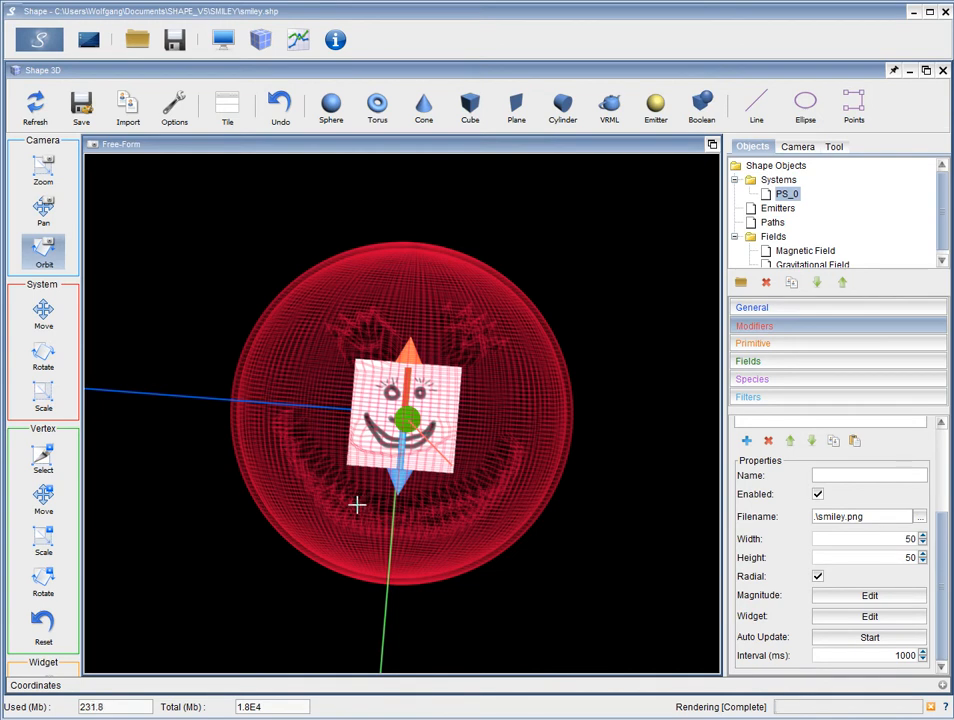
- Switch to GIMP to view the source smiley drawing, move its window aside and minimize it
{"action": "key", "text": "alt+Tab"}
{"action": "left_click_drag", "start_coordinate": [464, 105], "coordinate": [393, 130]}
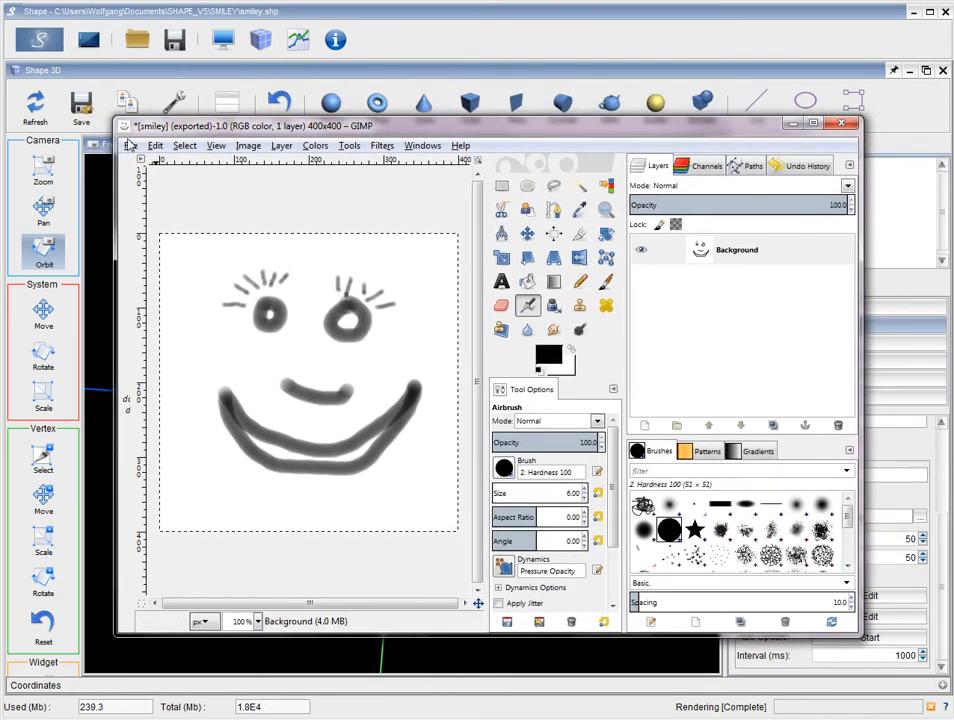
{"action": "left_click", "coordinate": [795, 124]}
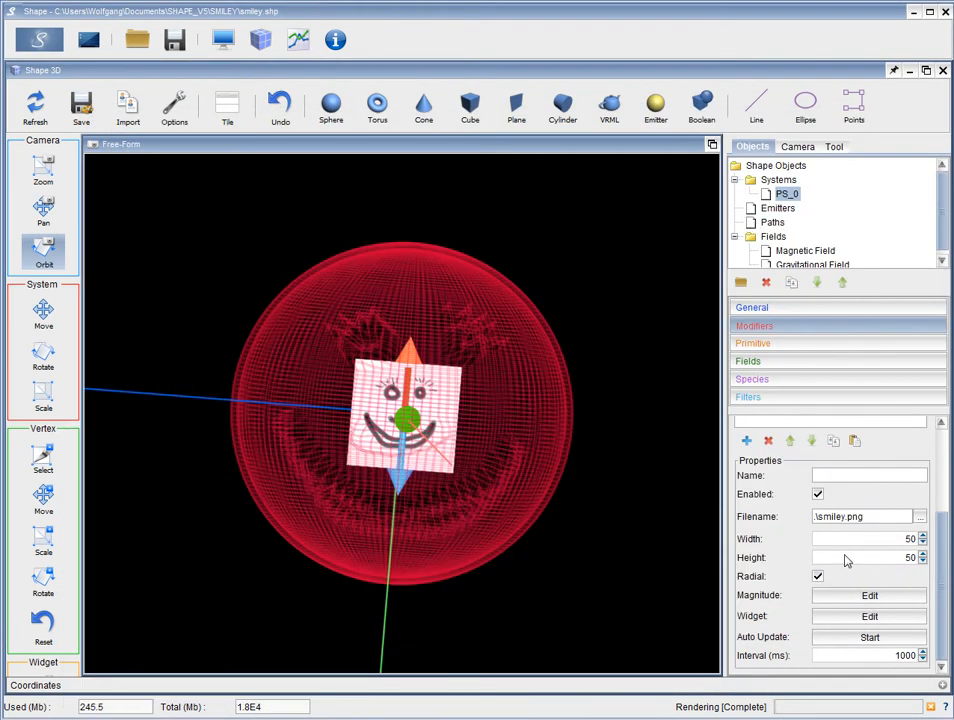
- Start the Image Displacement modifier's auto update, stop it again and return to the modifier list
{"action": "left_click", "coordinate": [838, 641]}
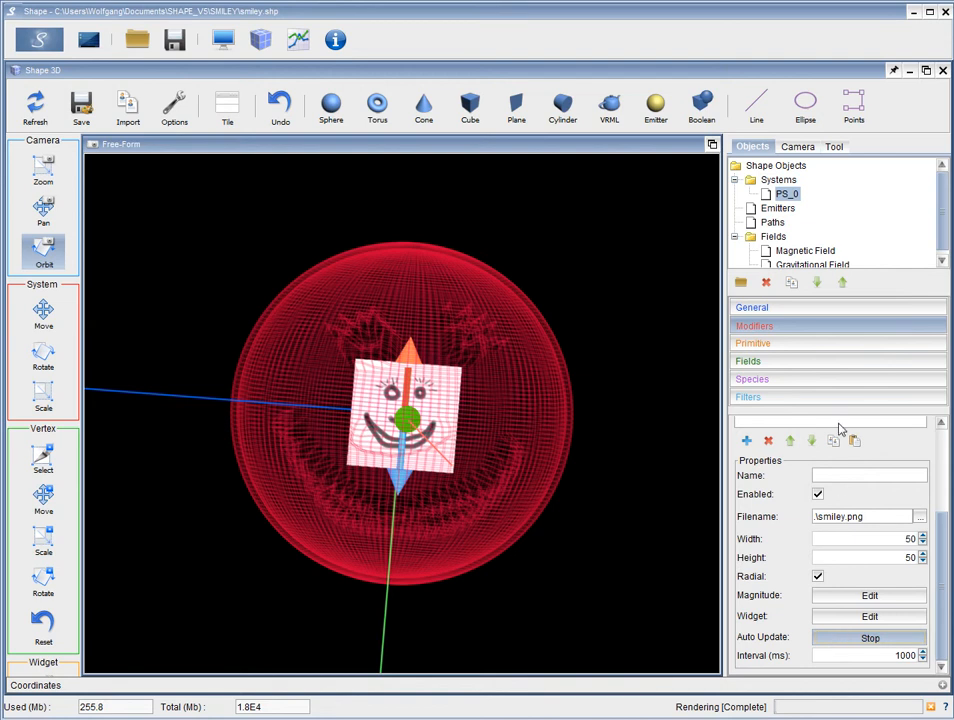
{"action": "left_click", "coordinate": [843, 637]}
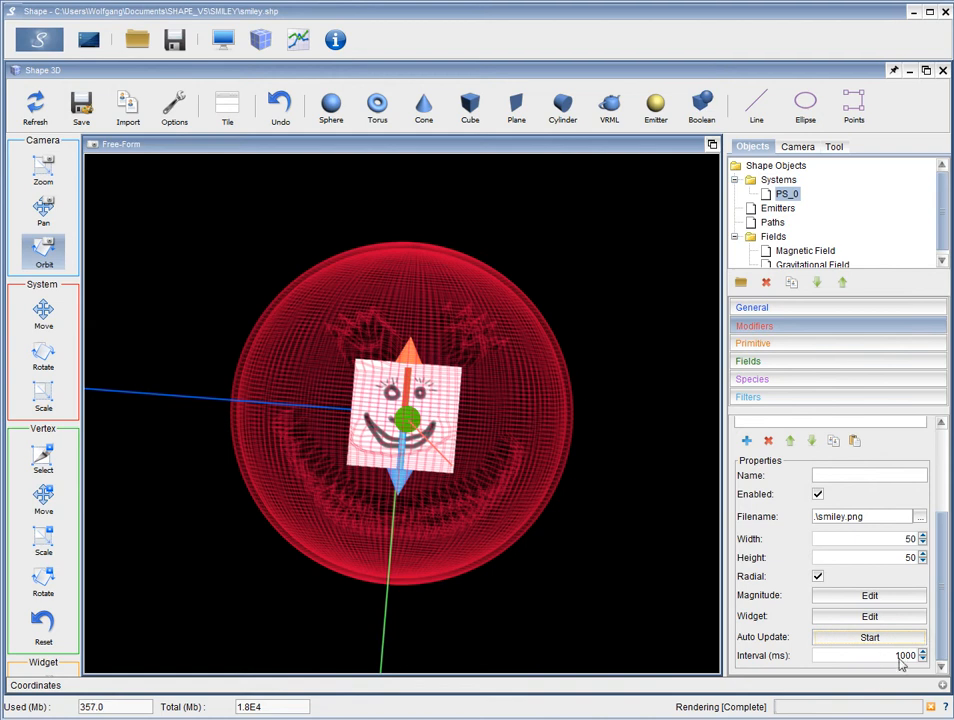
{"action": "left_click_drag", "start_coordinate": [901, 656], "coordinate": [895, 656]}
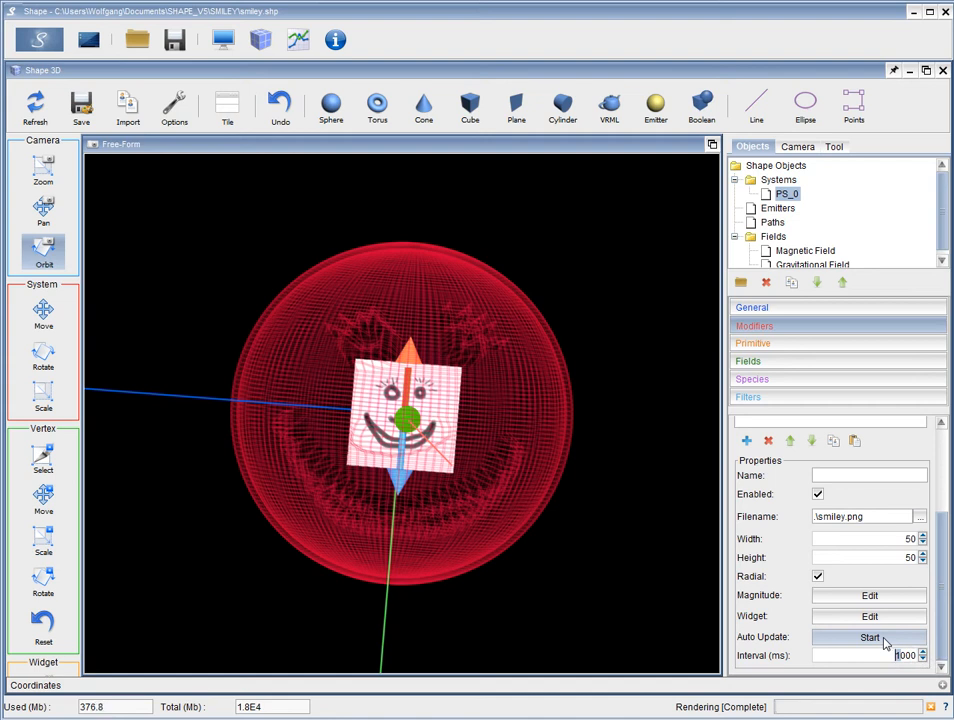
{"action": "scroll", "coordinate": [946, 483], "scroll_direction": "up", "scroll_amount": 3}
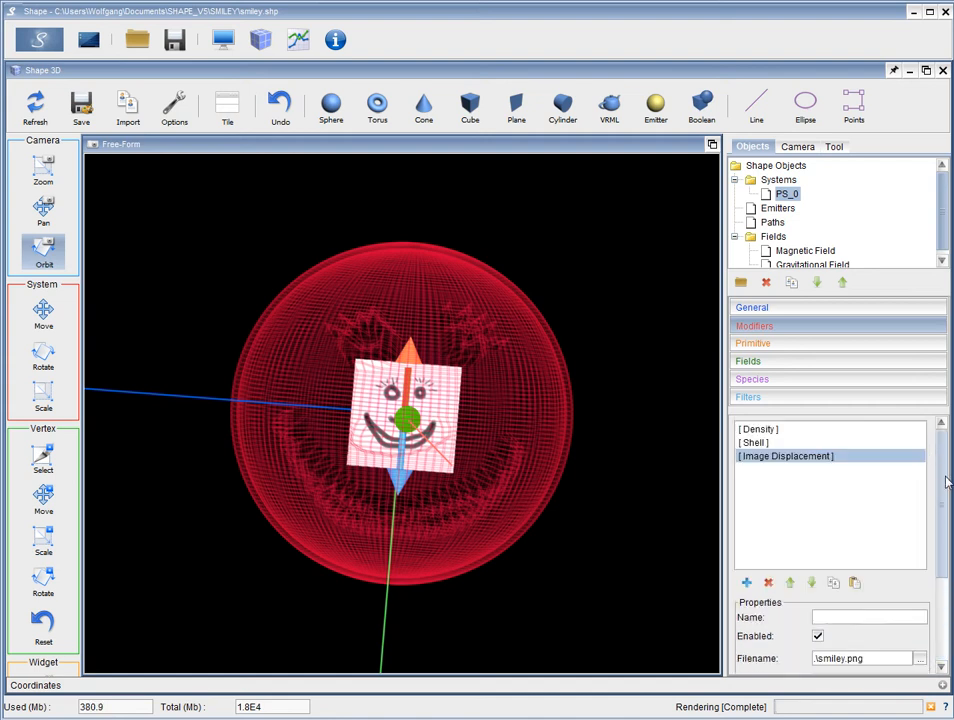